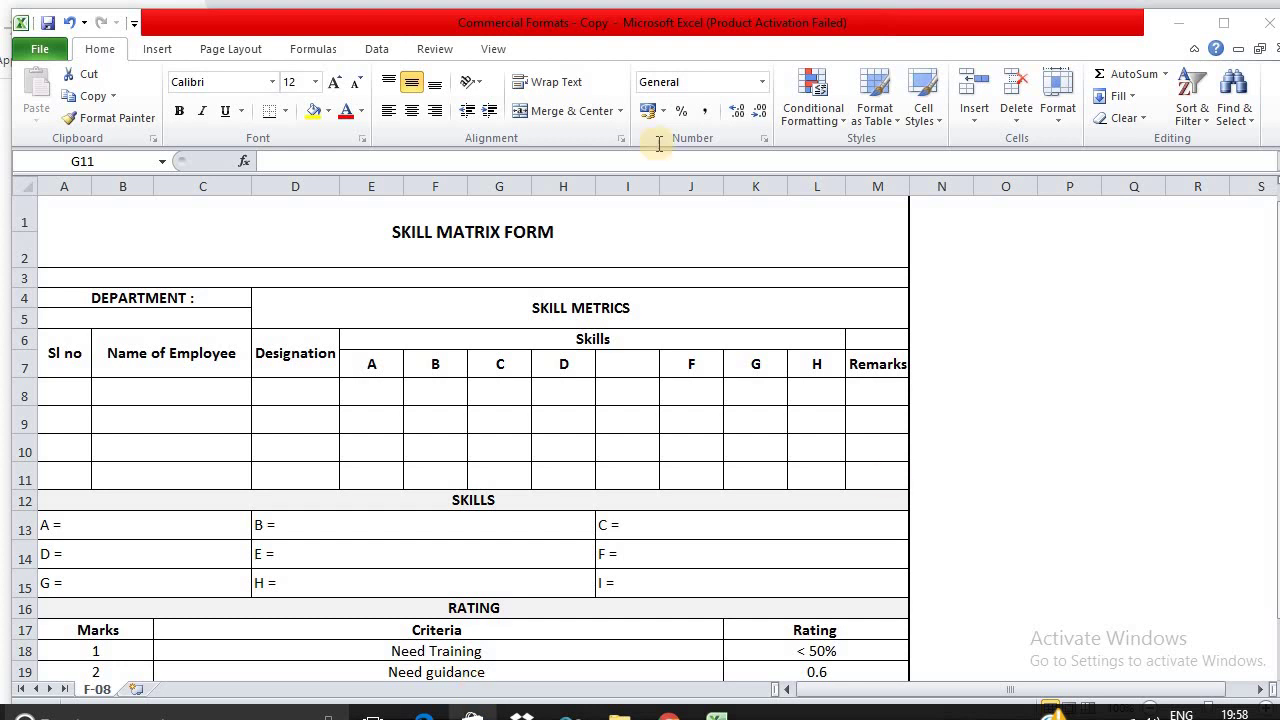
- Look over the skills grid by selecting cells like I8, L8, N12 and the Skills heading
{"action": "left_click", "coordinate": [640, 395]}
{"action": "scroll", "coordinate": [640, 395], "scroll_direction": "down", "scroll_amount": 2}
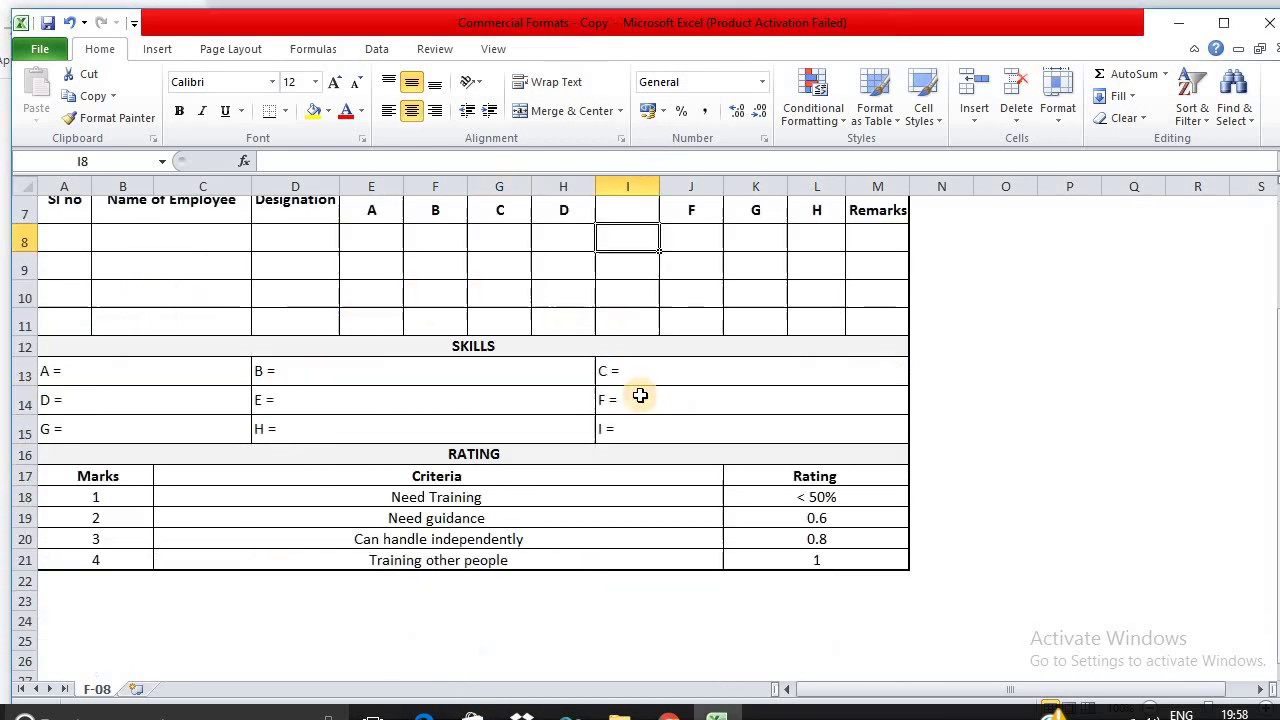
{"action": "scroll", "coordinate": [640, 395], "scroll_direction": "up", "scroll_amount": 2}
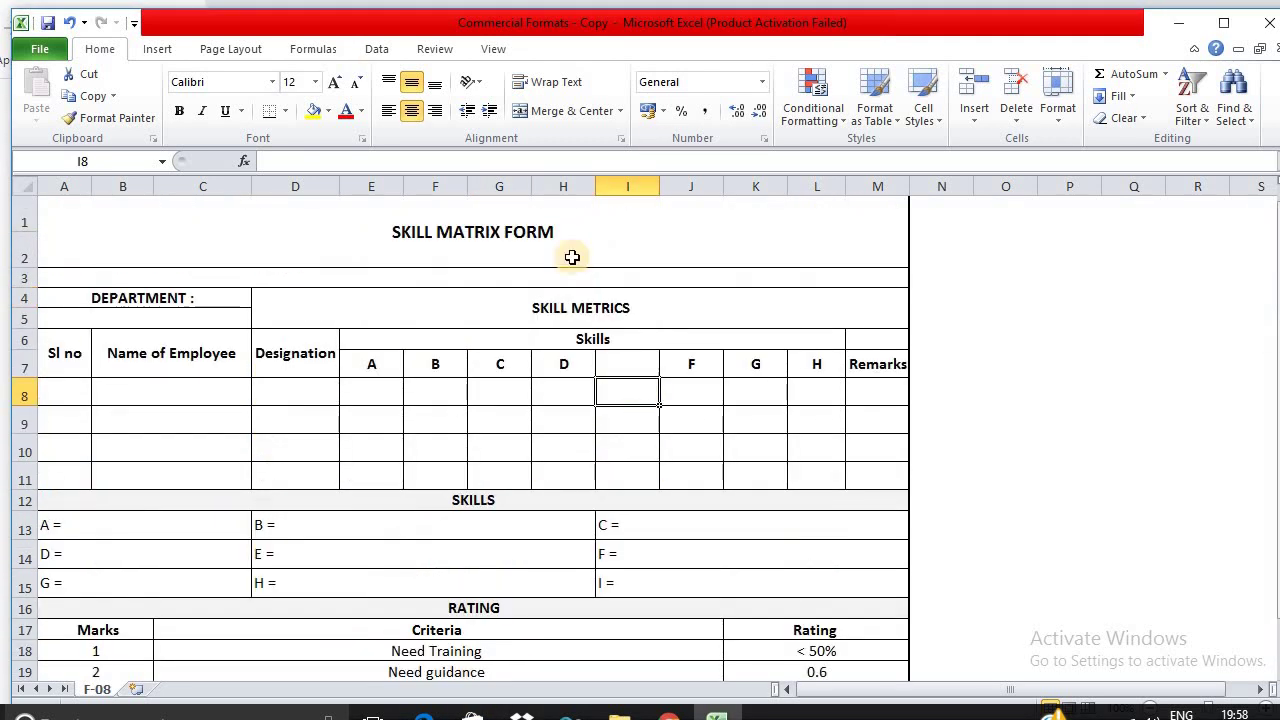
{"action": "left_click", "coordinate": [807, 334]}
{"action": "left_click", "coordinate": [960, 502]}
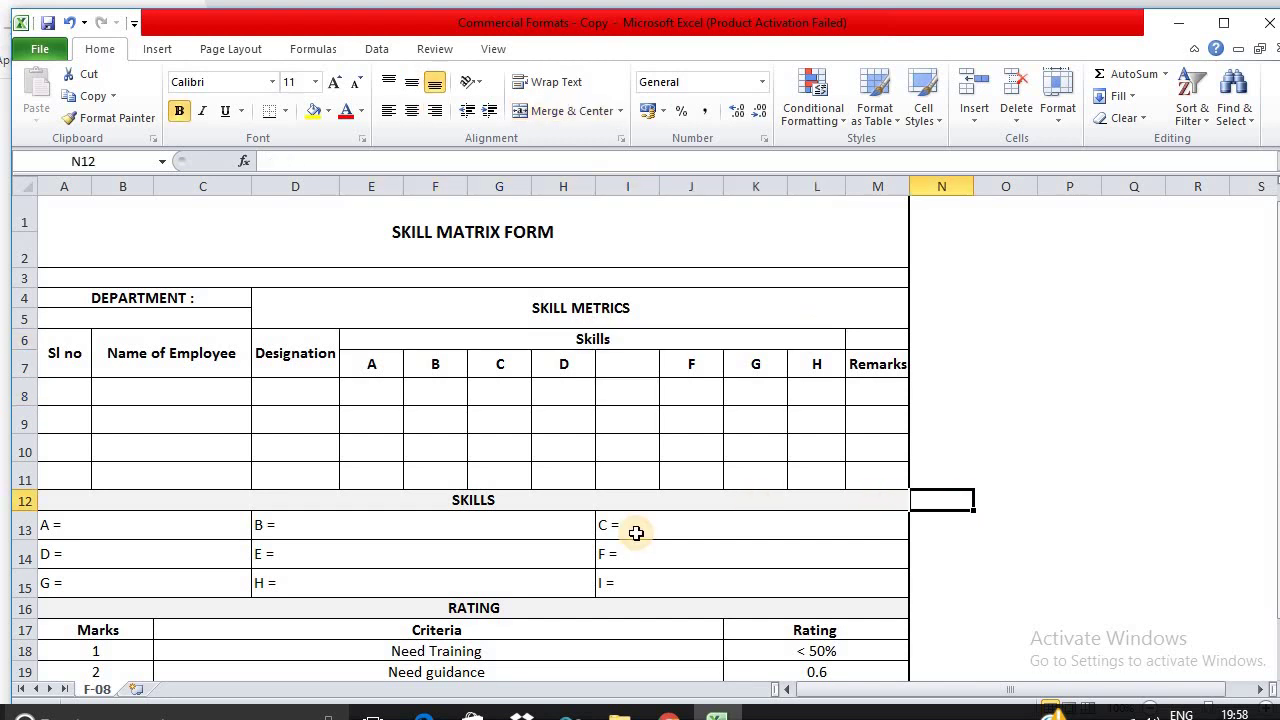
{"action": "left_click", "coordinate": [634, 528]}
{"action": "left_click", "coordinate": [792, 392]}
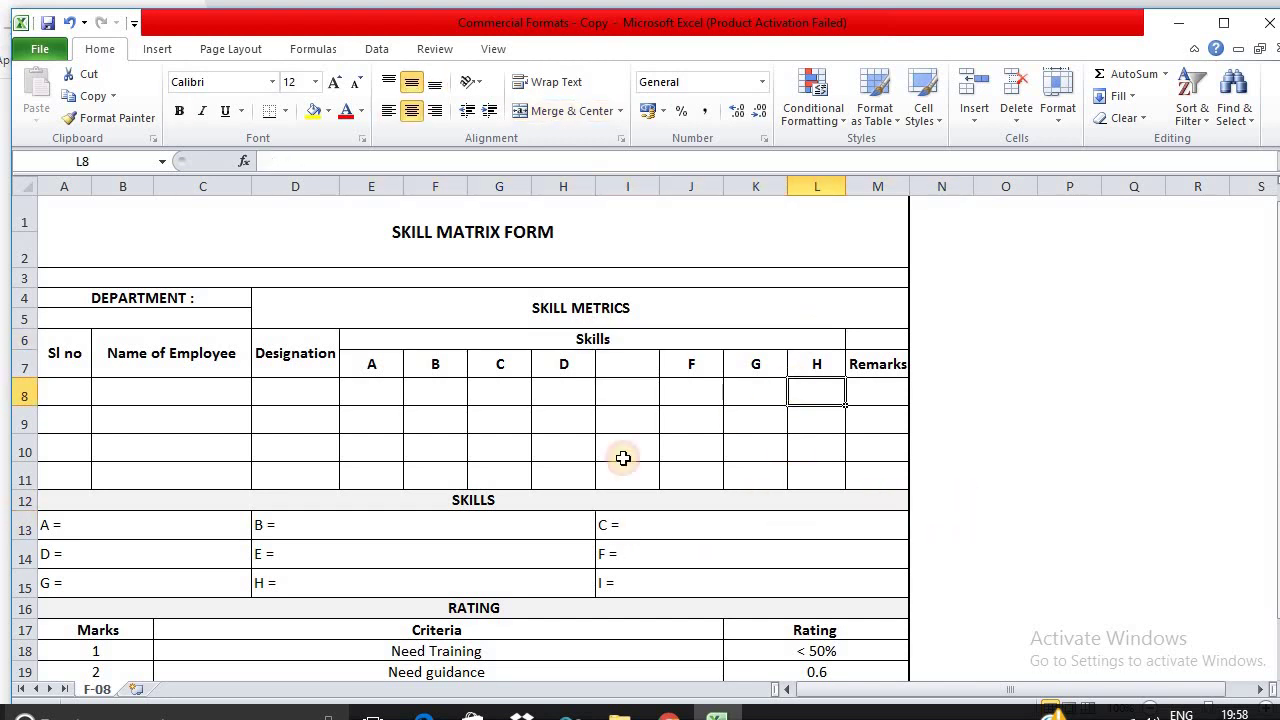
{"action": "left_click", "coordinate": [834, 342]}
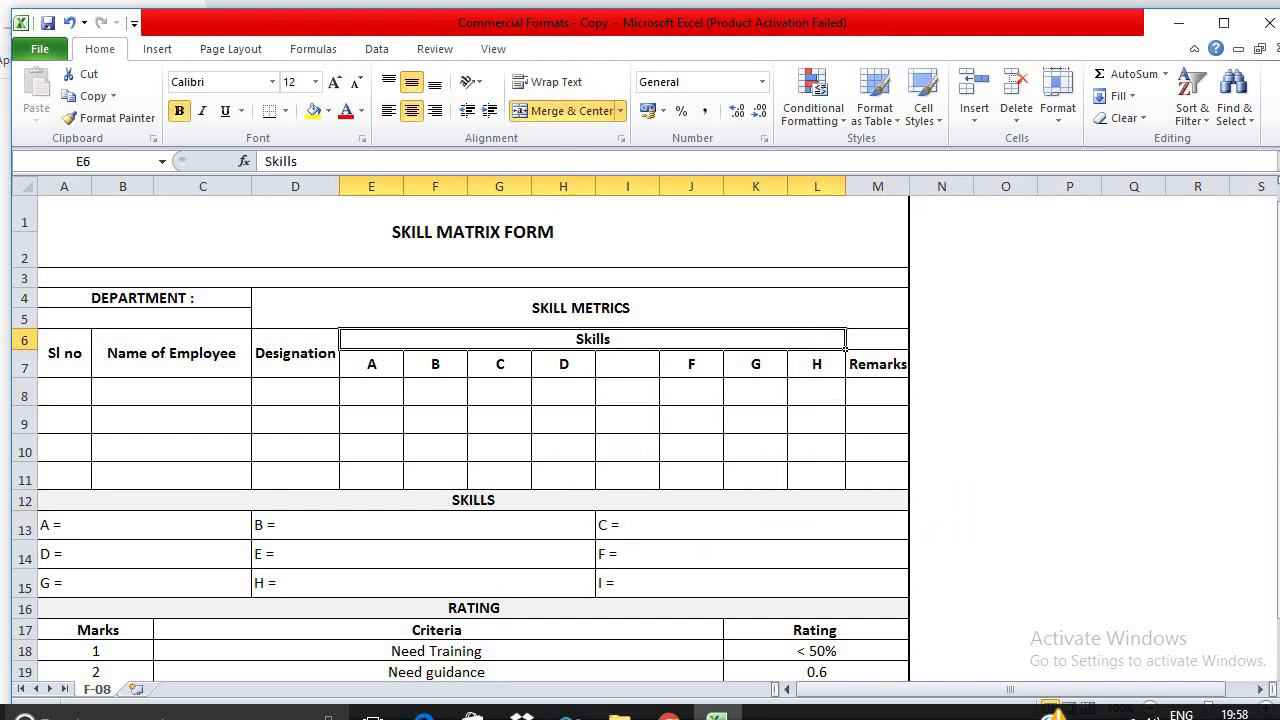
- Save the workbook as PDF type, keeping the name 'Commercial Formats - Copy' and the Desktop location
{"action": "left_click", "coordinate": [50, 52]}
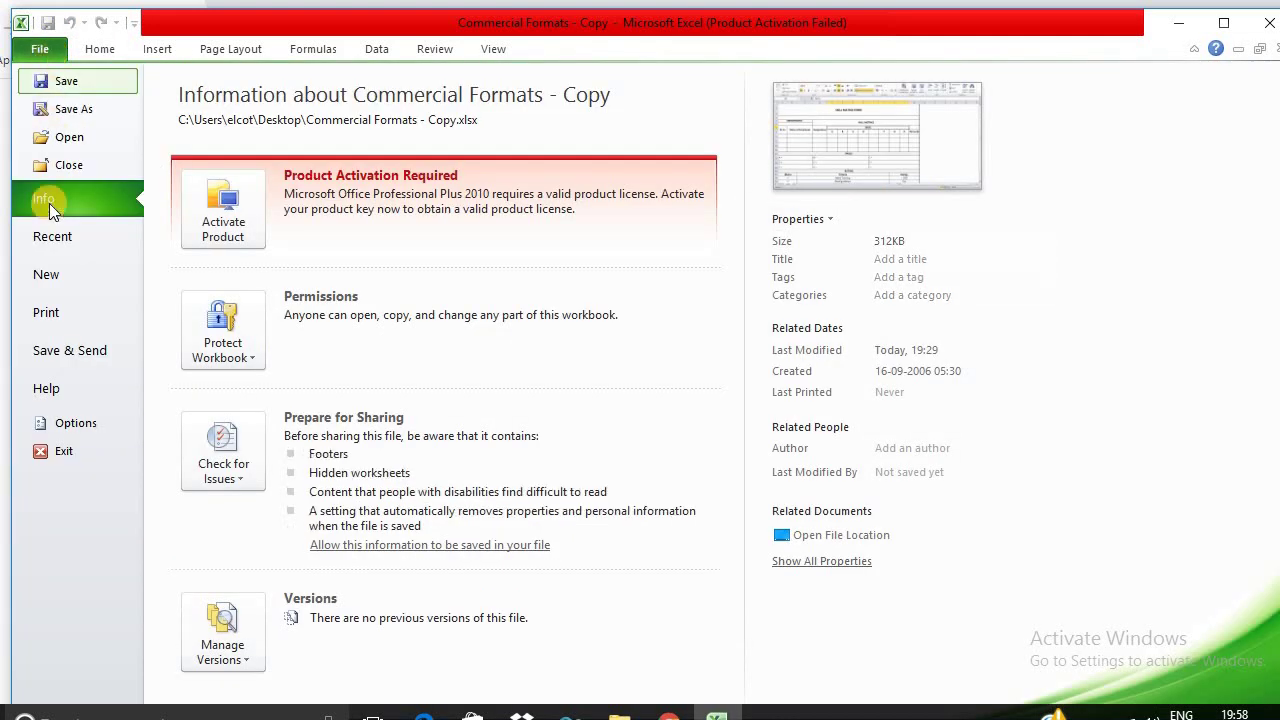
{"action": "left_click", "coordinate": [87, 107]}
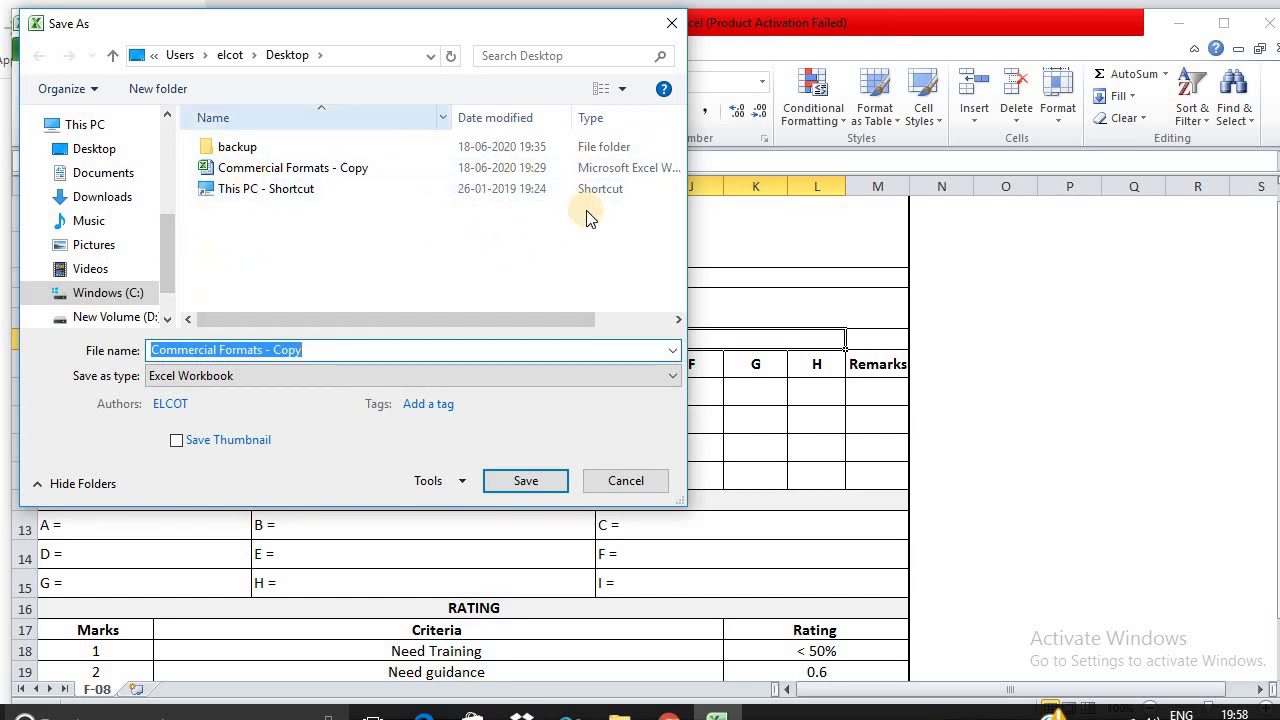
{"action": "left_click", "coordinate": [345, 376]}
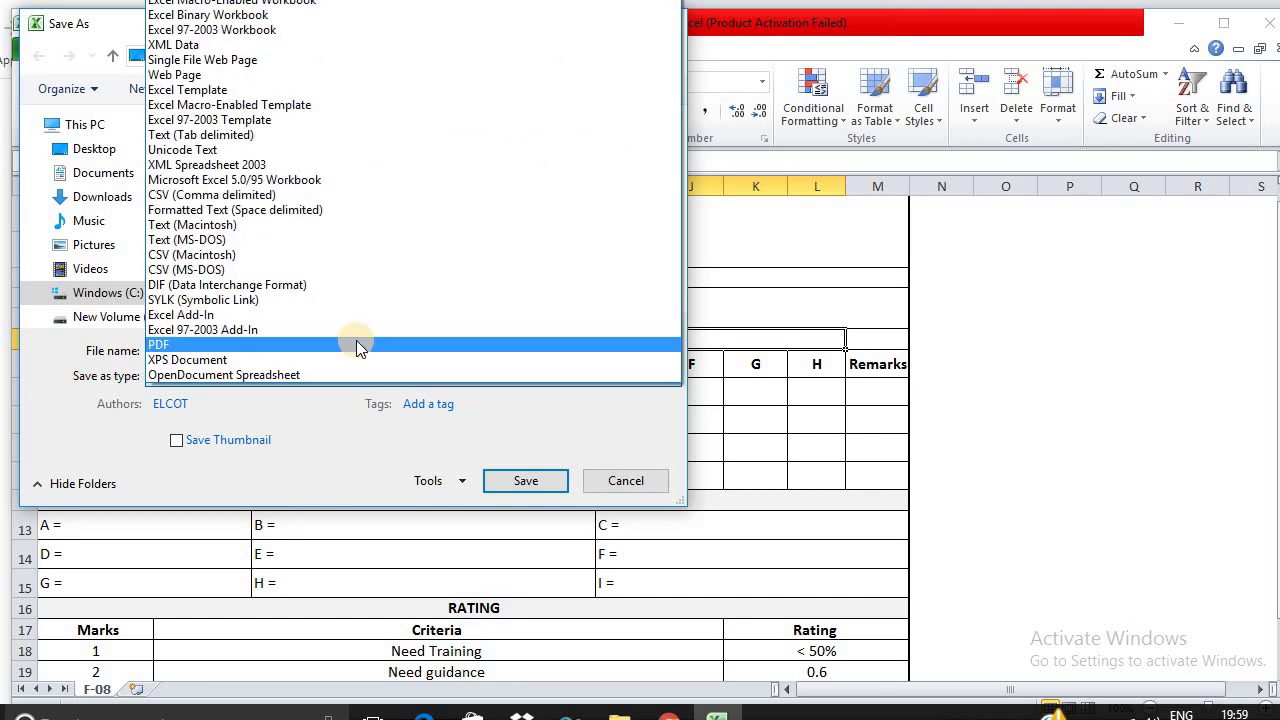
{"action": "left_click", "coordinate": [356, 342]}
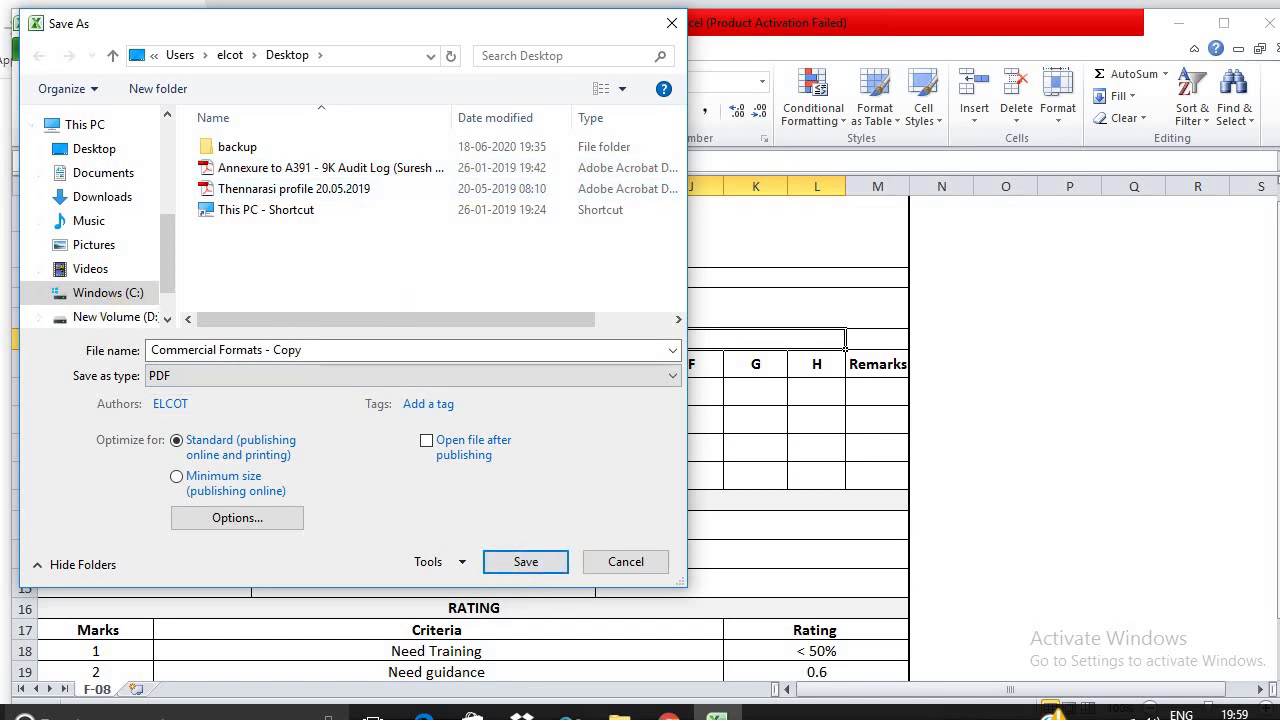
{"action": "left_click", "coordinate": [528, 564]}
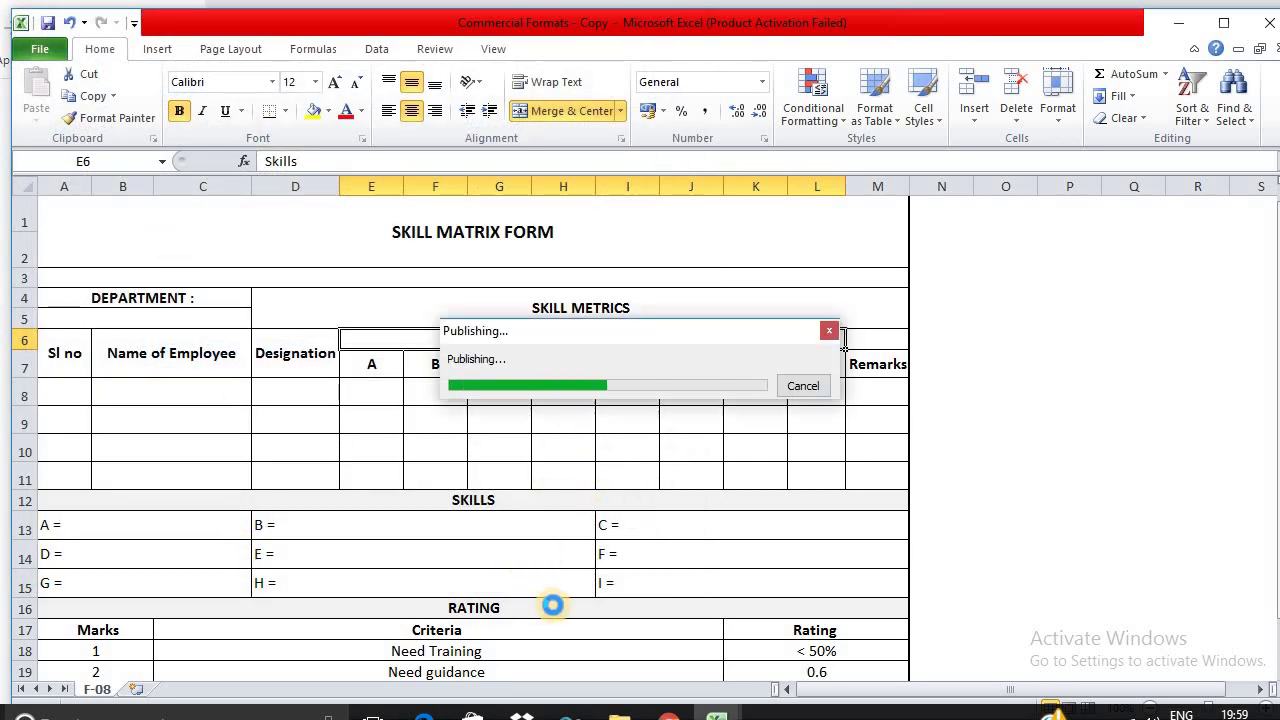
{"action": "left_click", "coordinate": [651, 471]}
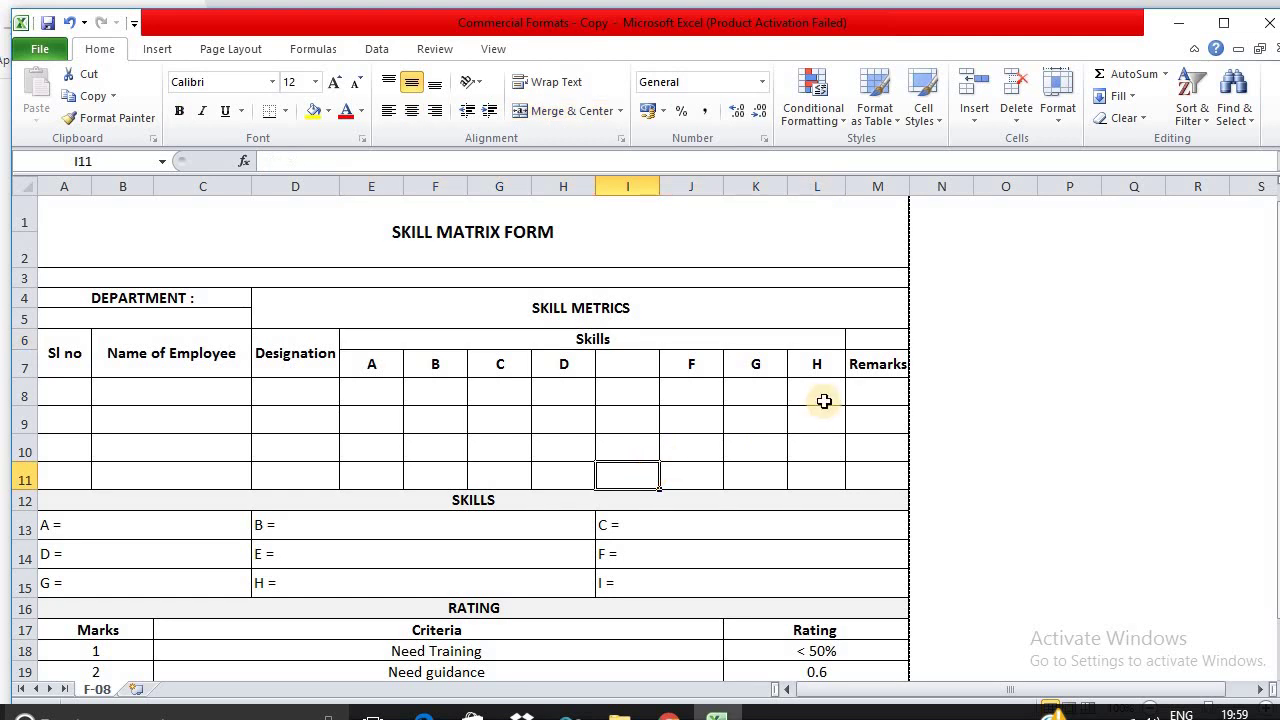
{"action": "left_click", "coordinate": [823, 400]}
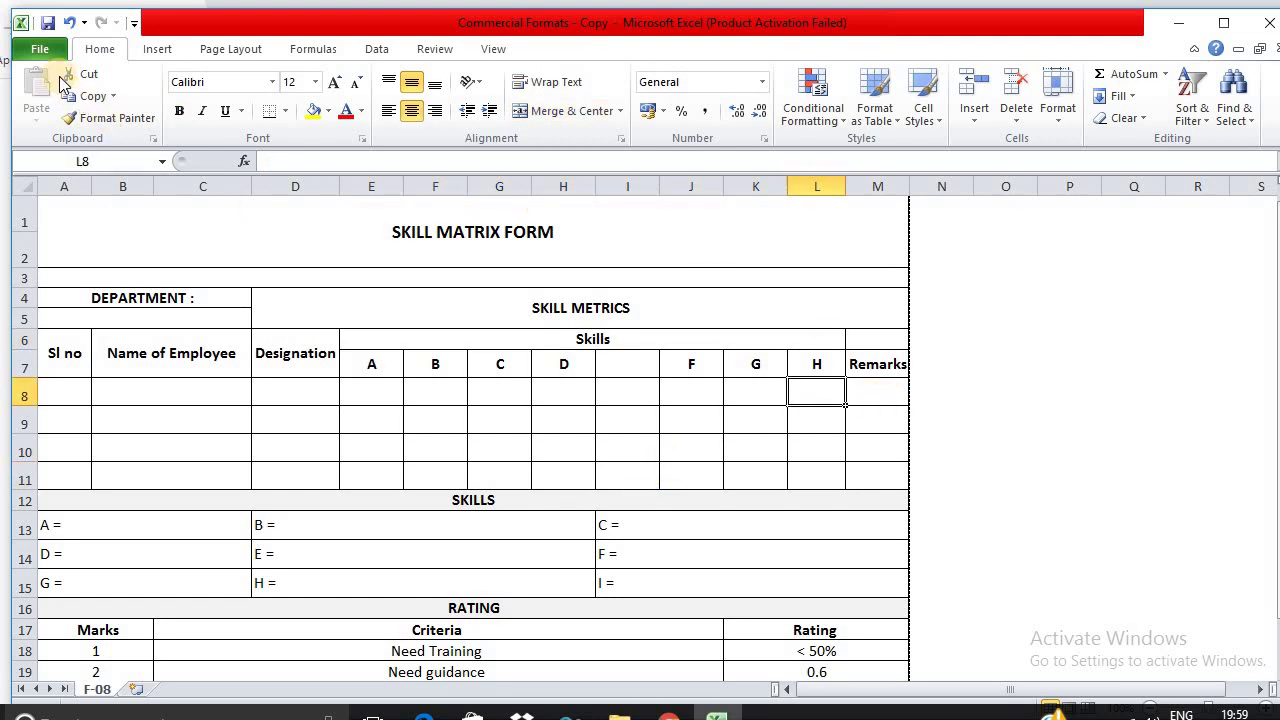
{"action": "left_click", "coordinate": [826, 442]}
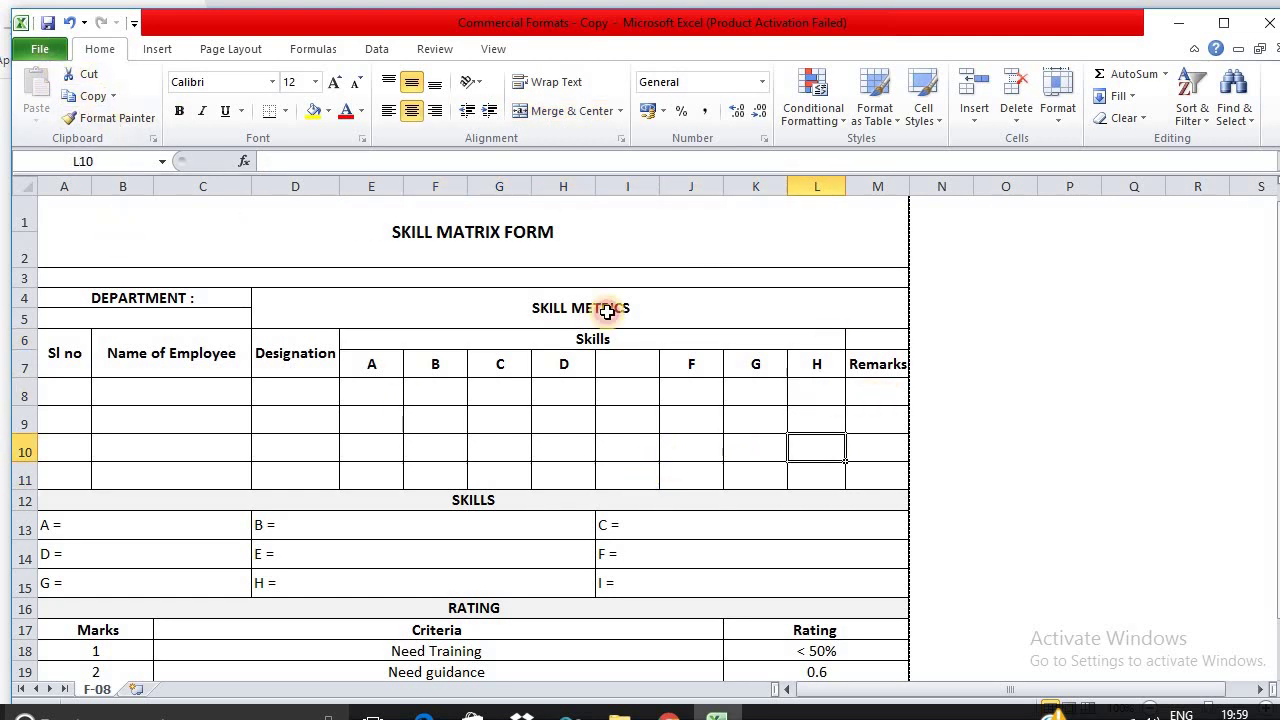
{"action": "left_click", "coordinate": [40, 50]}
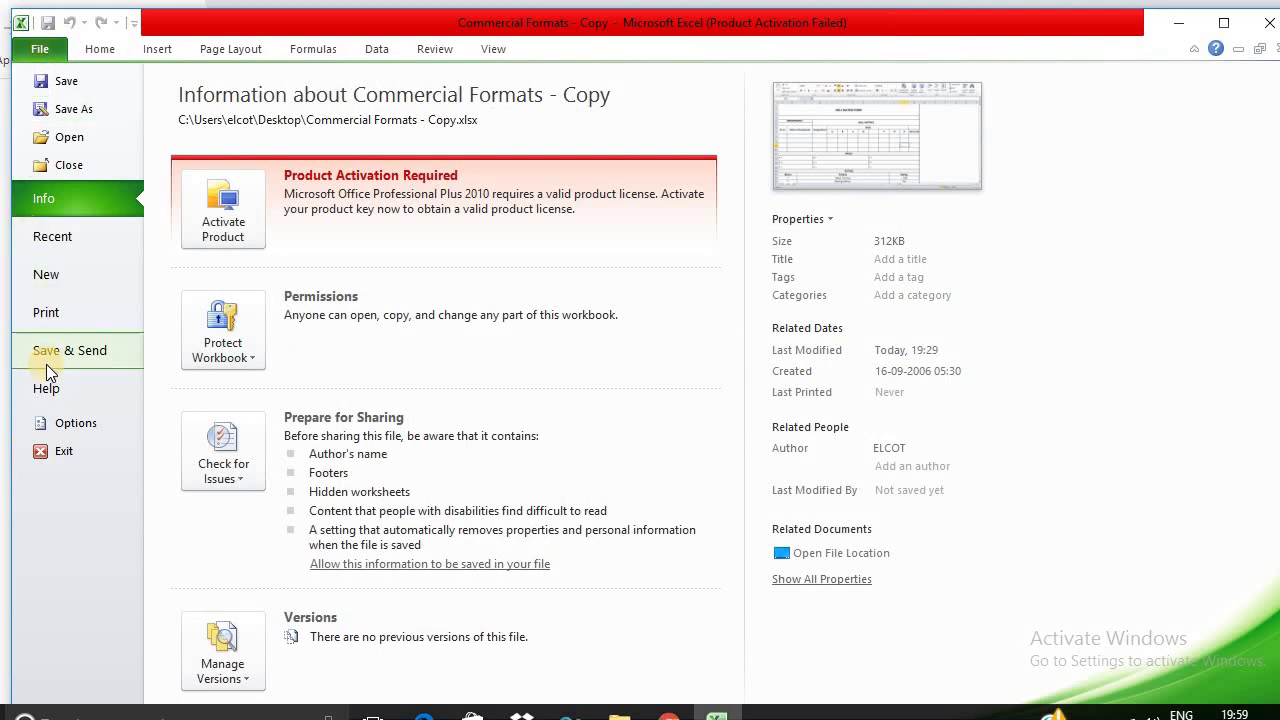
{"action": "left_click", "coordinate": [72, 353]}
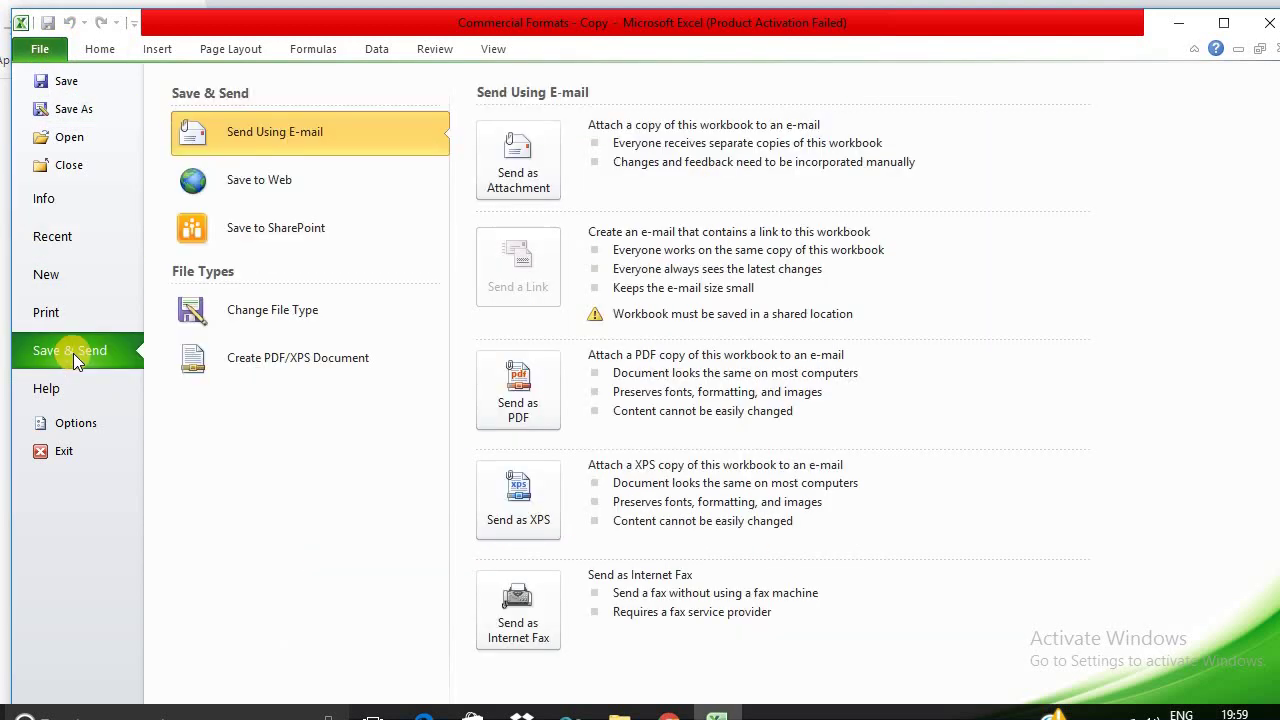
{"action": "left_click", "coordinate": [311, 357]}
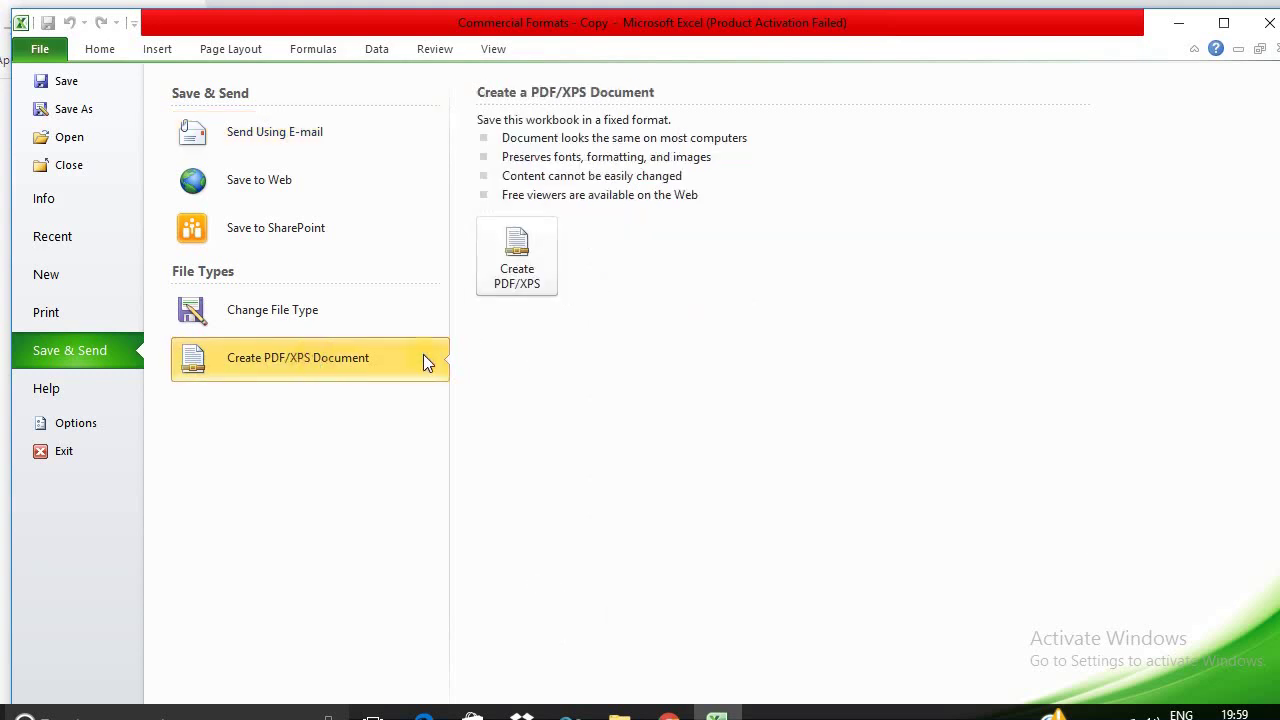
{"action": "left_click", "coordinate": [505, 281]}
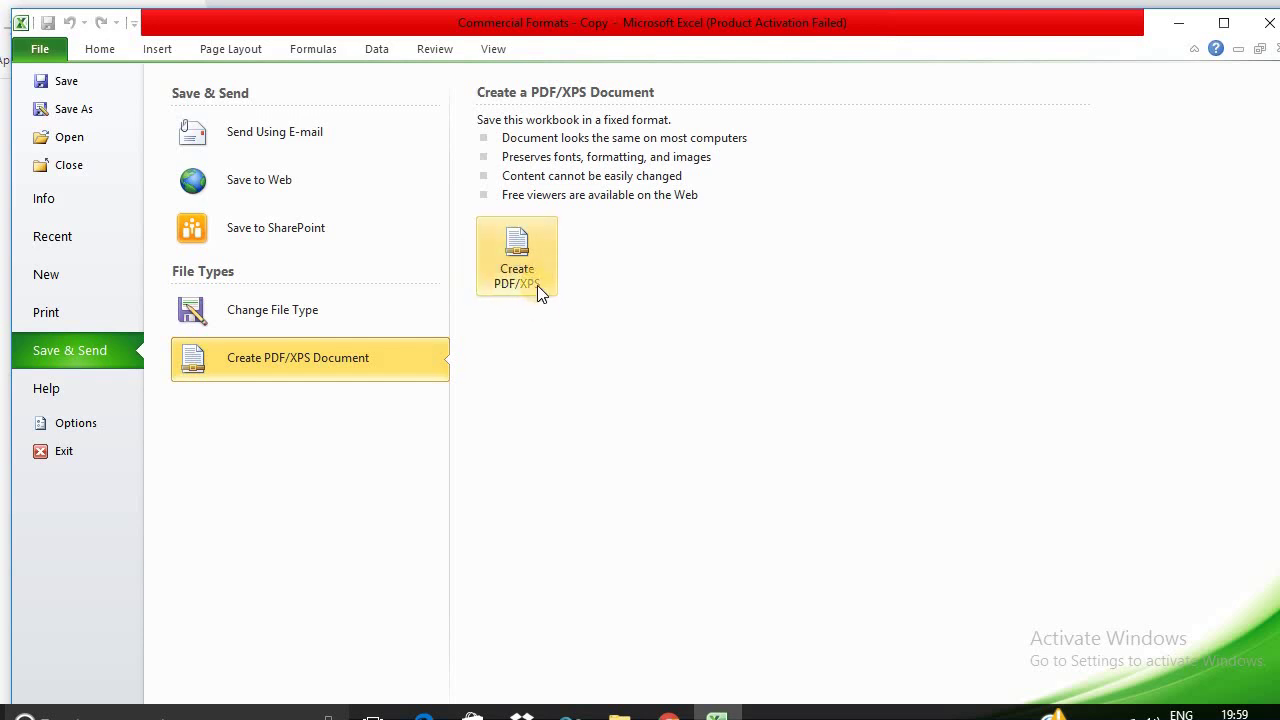
{"action": "left_click", "coordinate": [513, 238]}
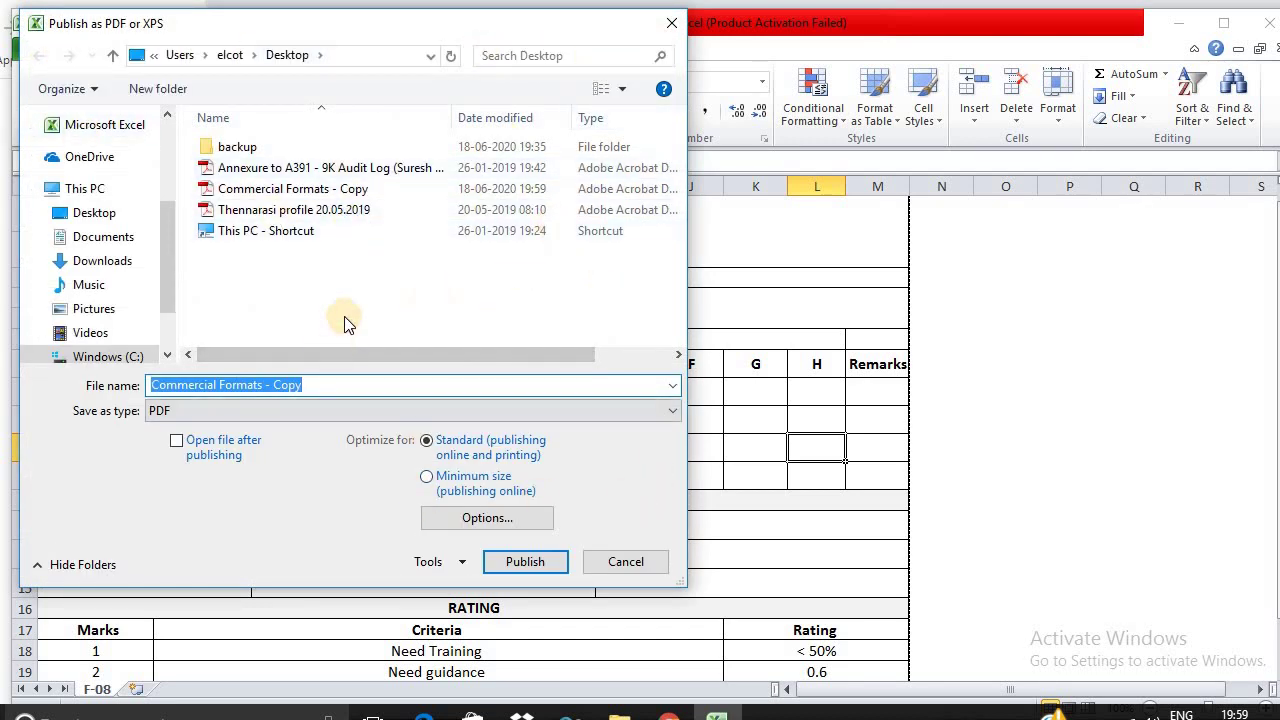
{"action": "left_click", "coordinate": [626, 562]}
{"action": "left_click", "coordinate": [885, 449]}
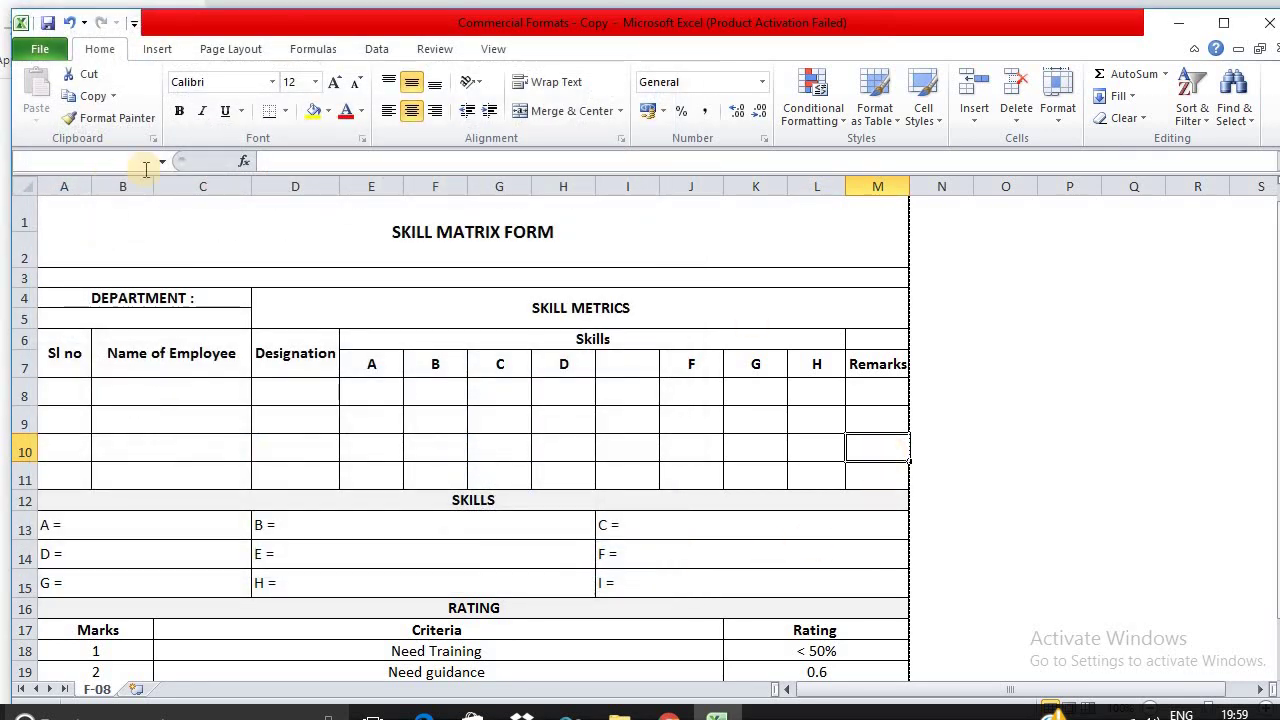
- Review the File menu's Save & Send options, then return to the Skill Matrix Form worksheet
{"action": "left_click", "coordinate": [502, 300]}
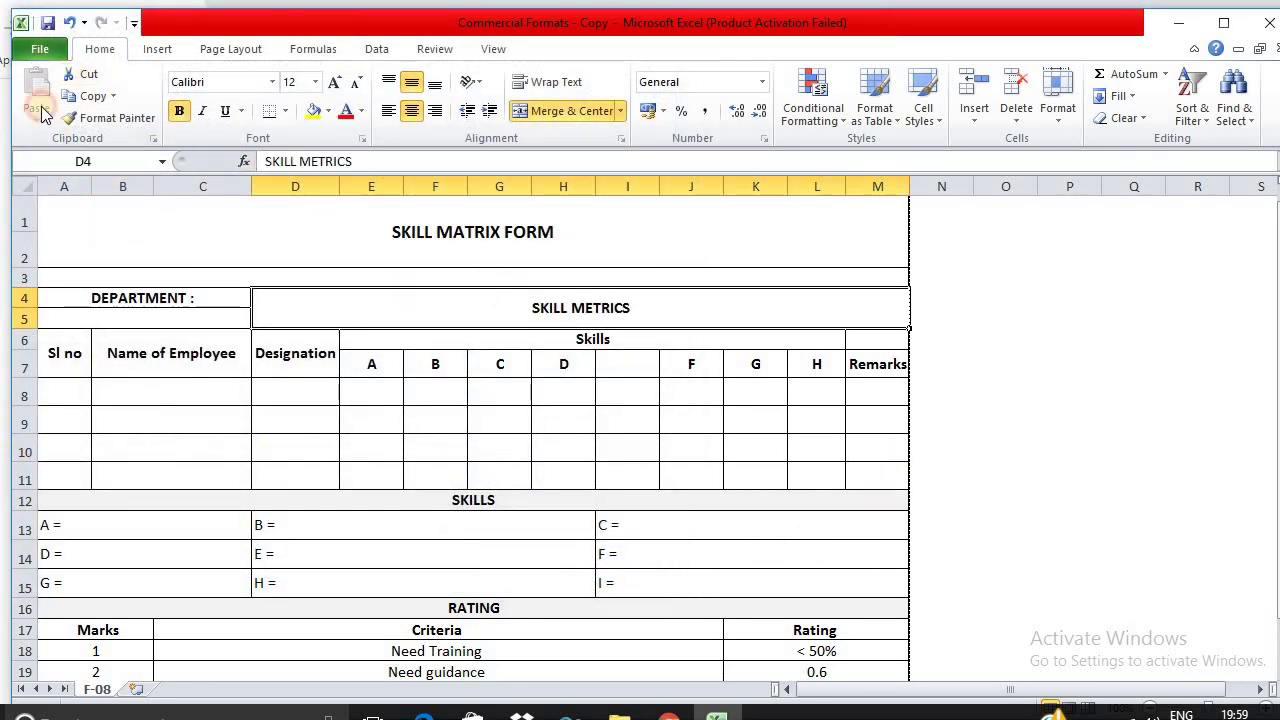
{"action": "left_click", "coordinate": [40, 49]}
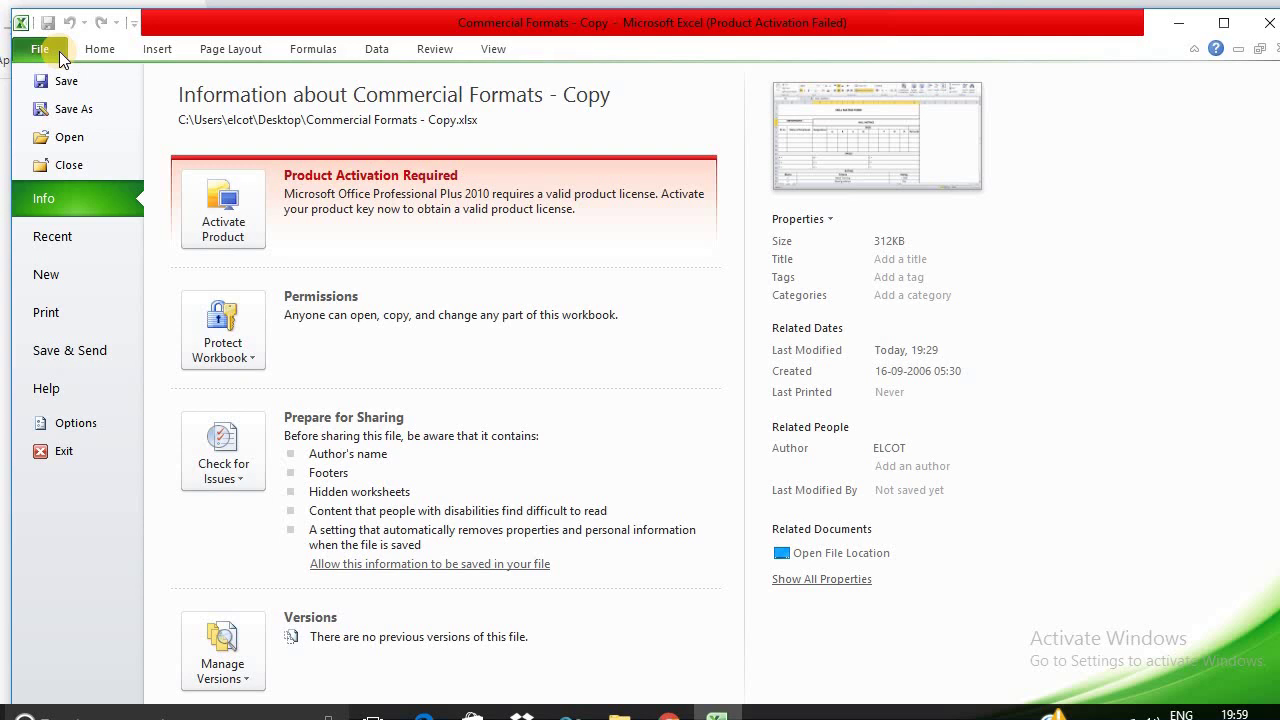
{"action": "left_click", "coordinate": [93, 356]}
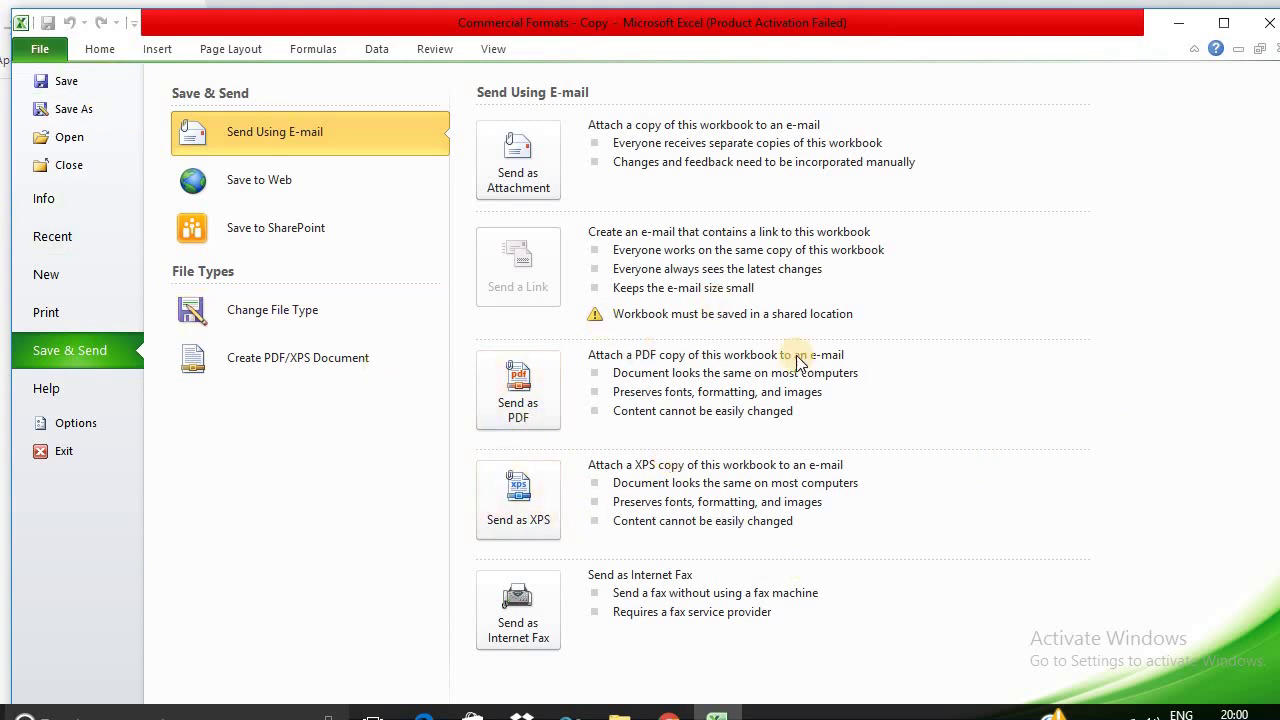
{"action": "left_click", "coordinate": [90, 48]}
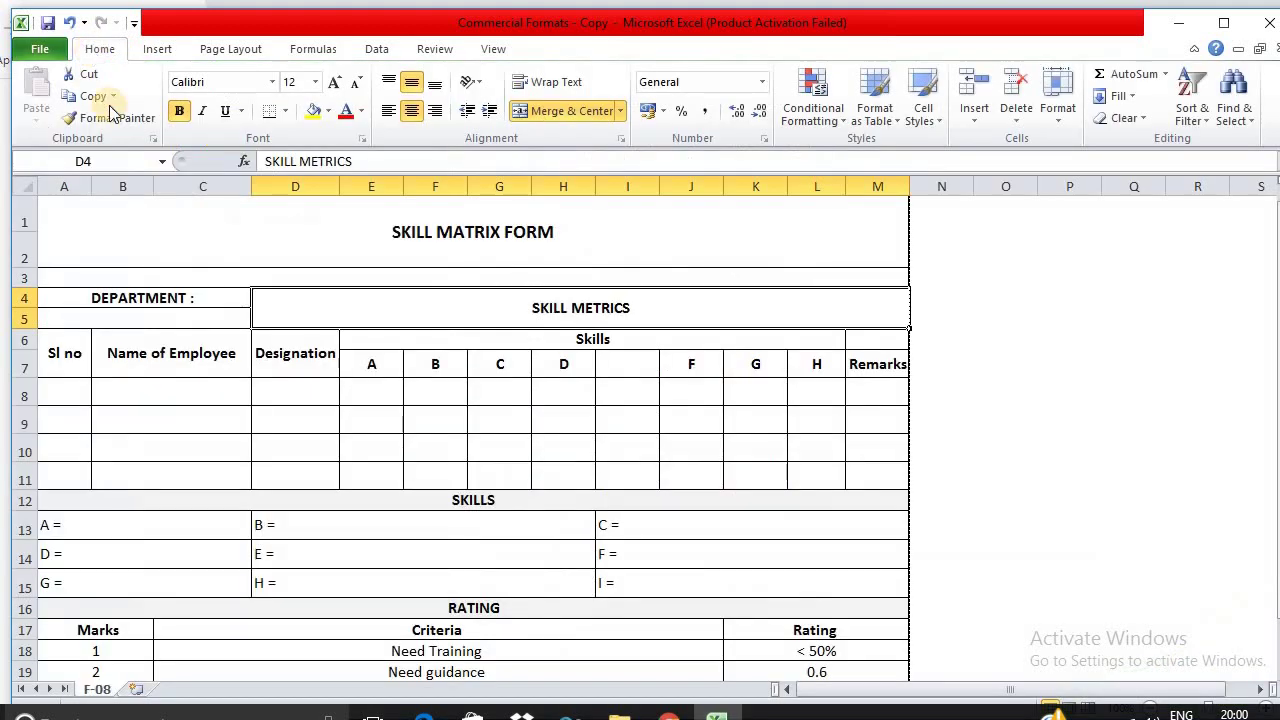
{"action": "left_click", "coordinate": [45, 50]}
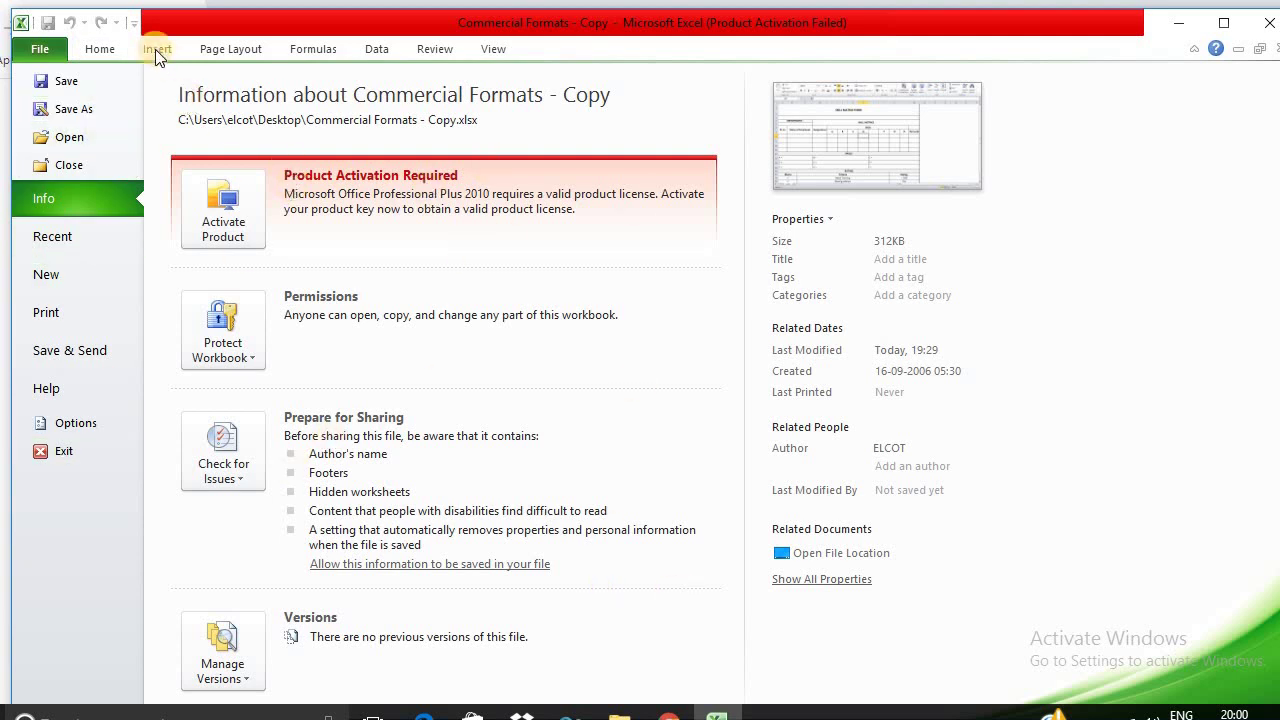
{"action": "left_click", "coordinate": [106, 50]}
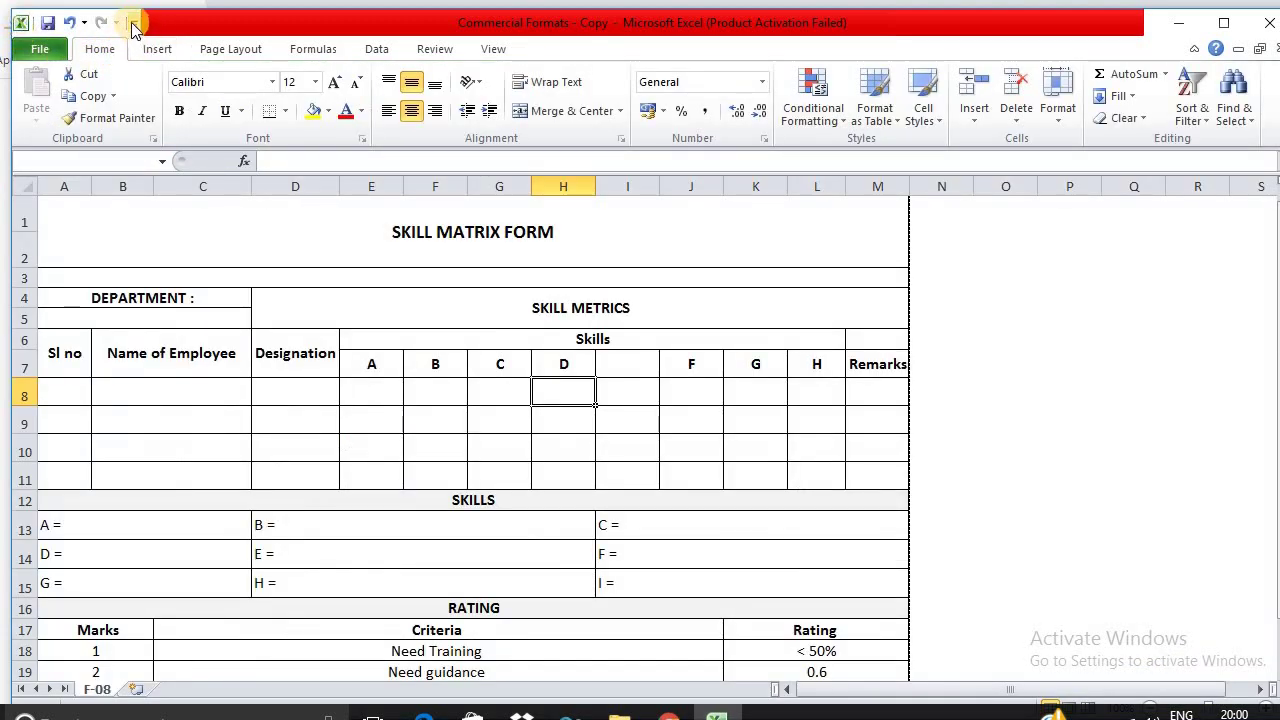
- Open the Quick Access Toolbar's More Commands settings and switch the command list to All Commands
{"action": "left_click", "coordinate": [134, 24]}
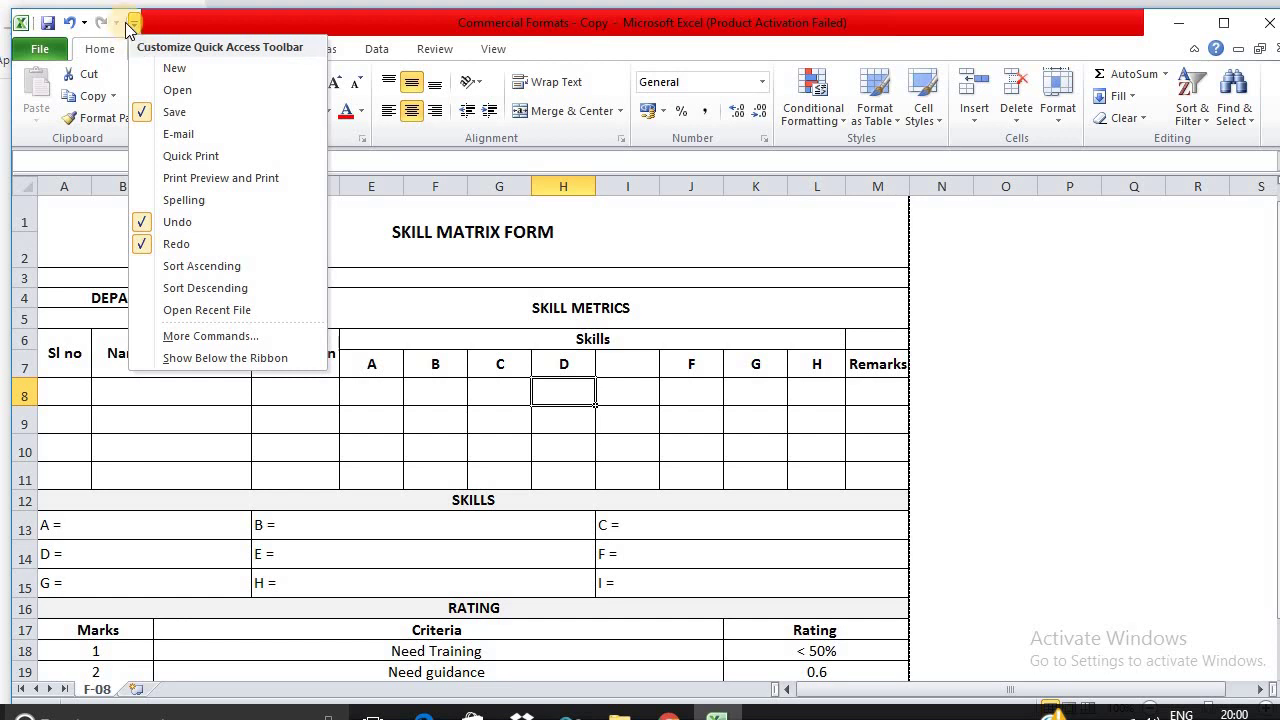
{"action": "left_click", "coordinate": [264, 335]}
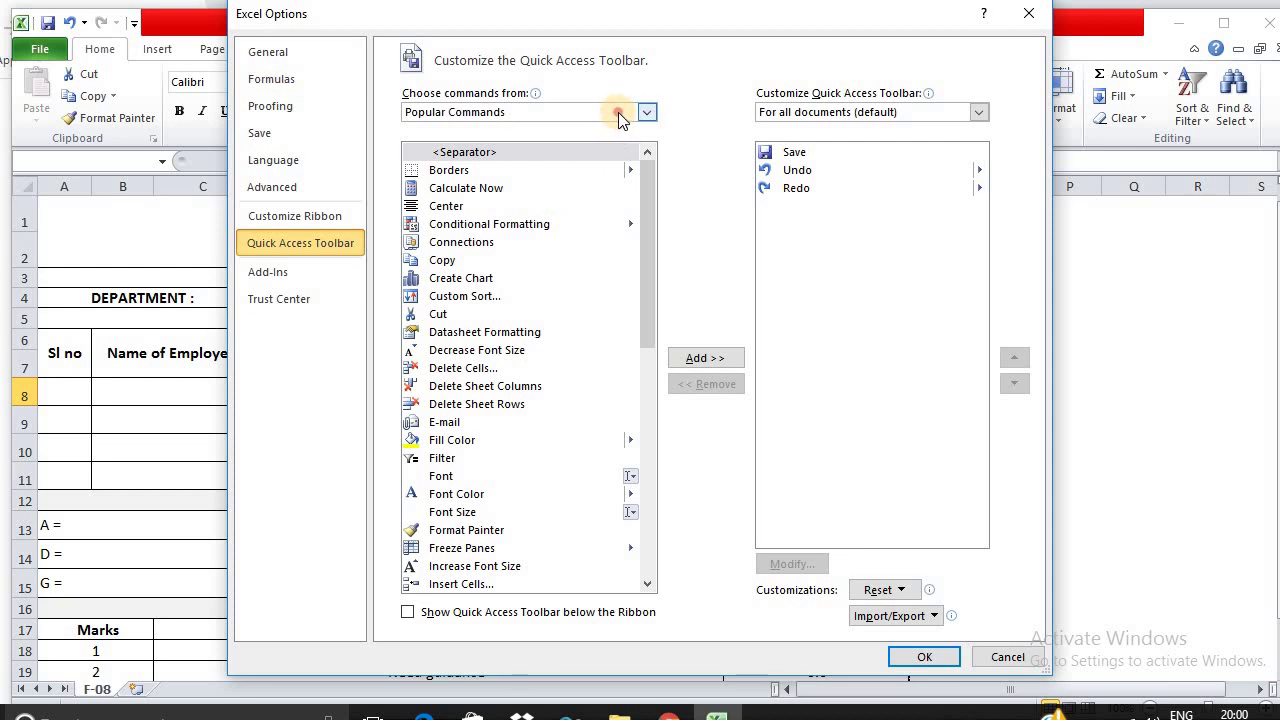
{"action": "left_click", "coordinate": [618, 112]}
{"action": "key", "text": "Escape"}
{"action": "key", "text": "Down"}
{"action": "key", "text": "Down"}
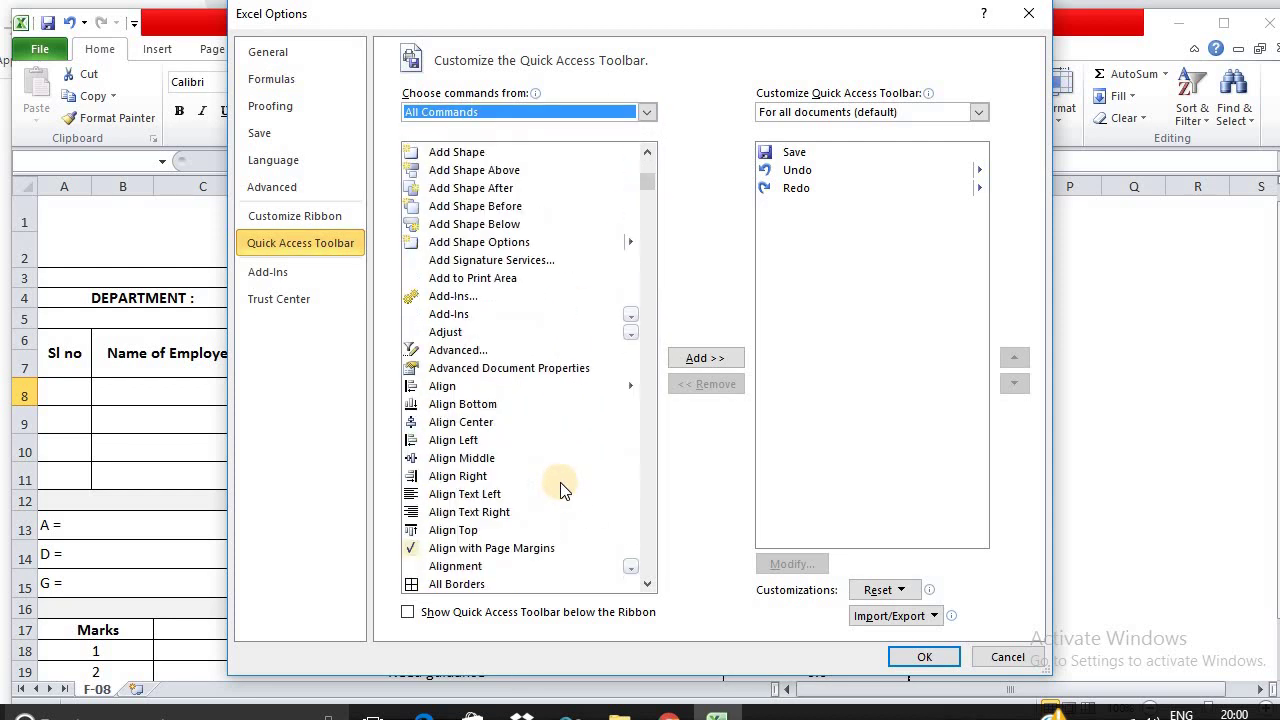
- Find Publish as PDF or XPS in All Commands, add it to the toolbar and confirm
{"action": "scroll", "coordinate": [560, 490], "scroll_direction": "down", "scroll_amount": 5}
{"action": "scroll", "coordinate": [560, 490], "scroll_direction": "down", "scroll_amount": 8}
{"action": "scroll", "coordinate": [560, 490], "scroll_direction": "down", "scroll_amount": 8}
{"action": "scroll", "coordinate": [560, 490], "scroll_direction": "down", "scroll_amount": 8}
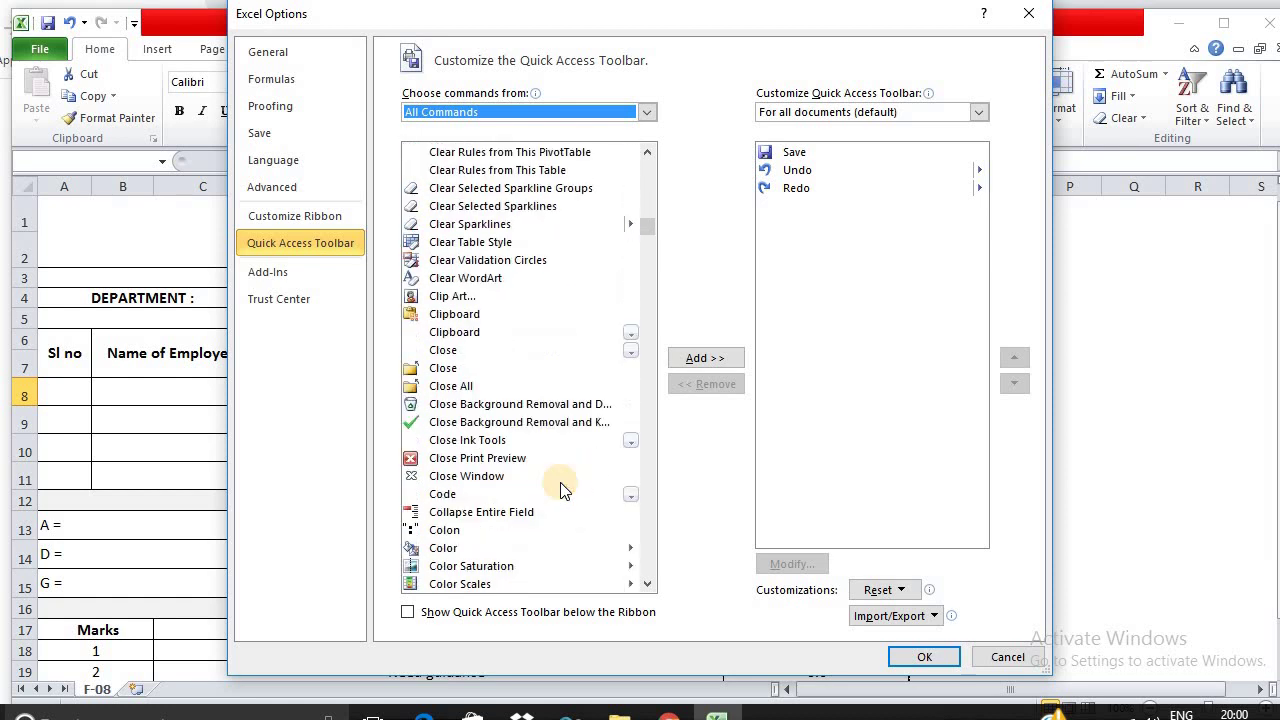
{"action": "scroll", "coordinate": [560, 490], "scroll_direction": "down", "scroll_amount": 10}
{"action": "scroll", "coordinate": [560, 490], "scroll_direction": "down", "scroll_amount": 10}
{"action": "scroll", "coordinate": [560, 490], "scroll_direction": "down", "scroll_amount": 10}
{"action": "scroll", "coordinate": [560, 490], "scroll_direction": "down", "scroll_amount": 10}
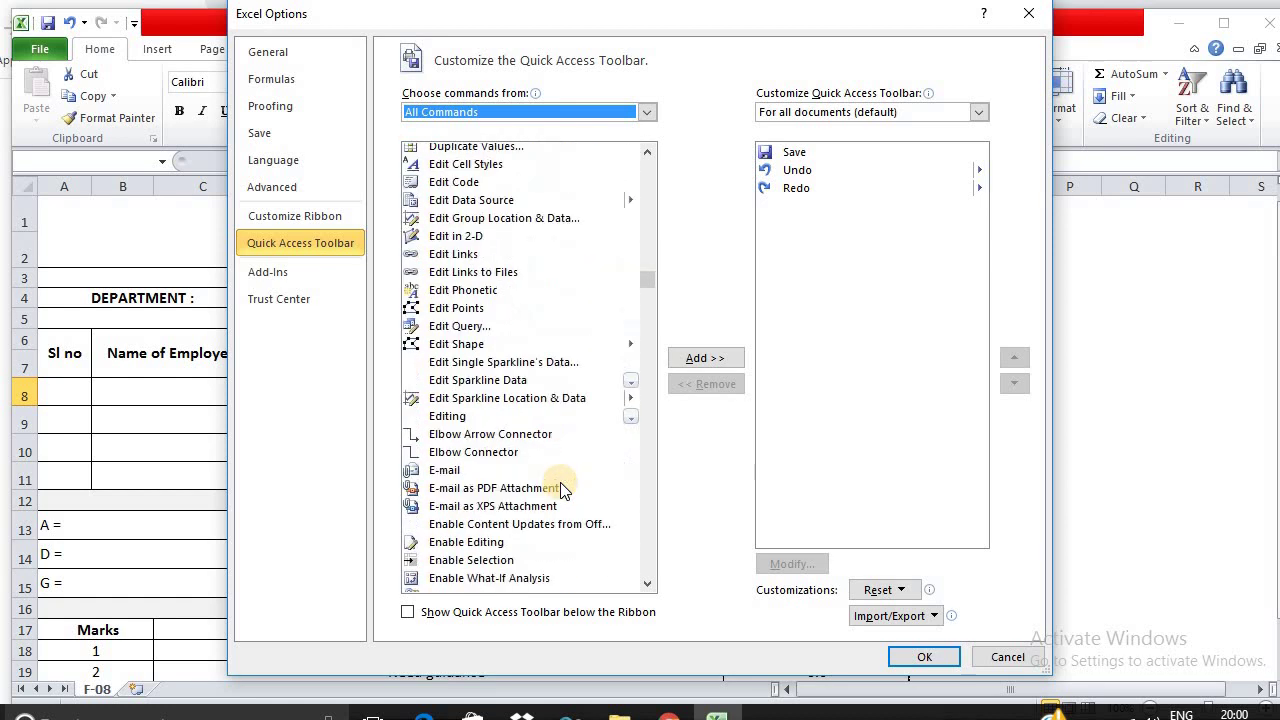
{"action": "left_click_drag", "start_coordinate": [646, 286], "coordinate": [645, 425]}
{"action": "scroll", "coordinate": [499, 368], "scroll_direction": "down", "scroll_amount": 3}
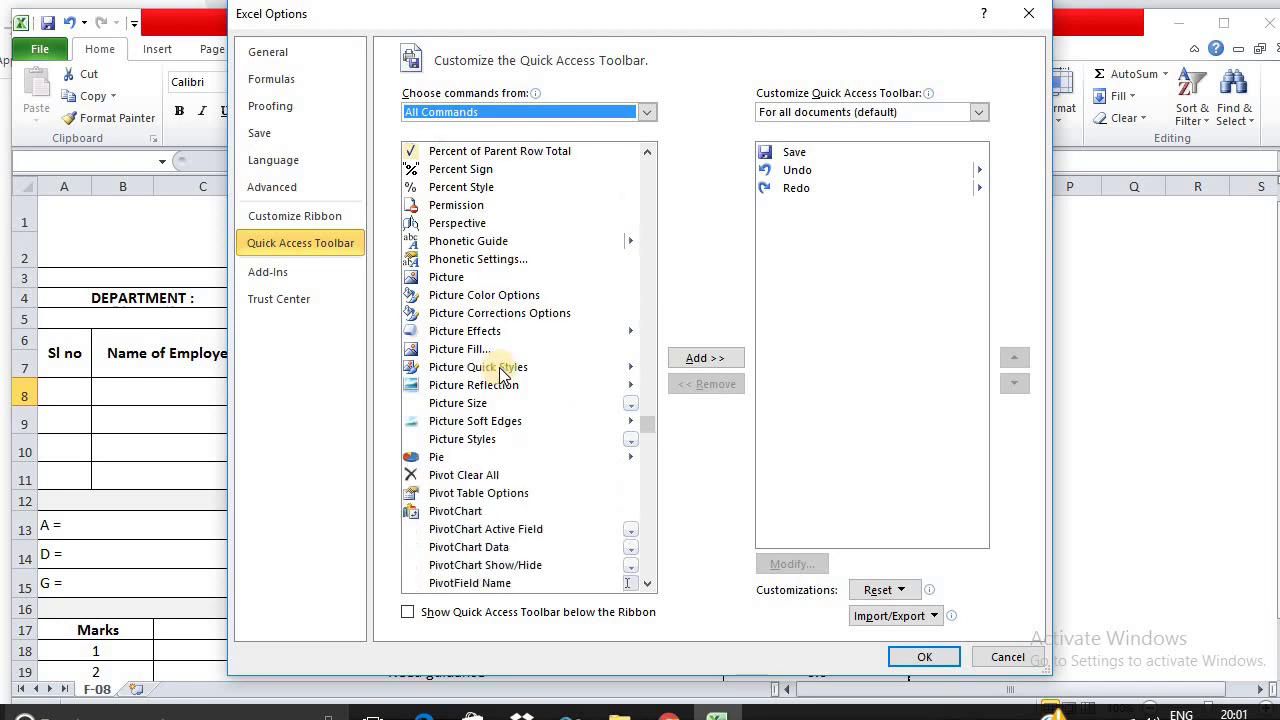
{"action": "scroll", "coordinate": [499, 368], "scroll_direction": "down", "scroll_amount": 2}
{"action": "scroll", "coordinate": [499, 368], "scroll_direction": "down", "scroll_amount": 4}
{"action": "scroll", "coordinate": [499, 368], "scroll_direction": "down", "scroll_amount": 4}
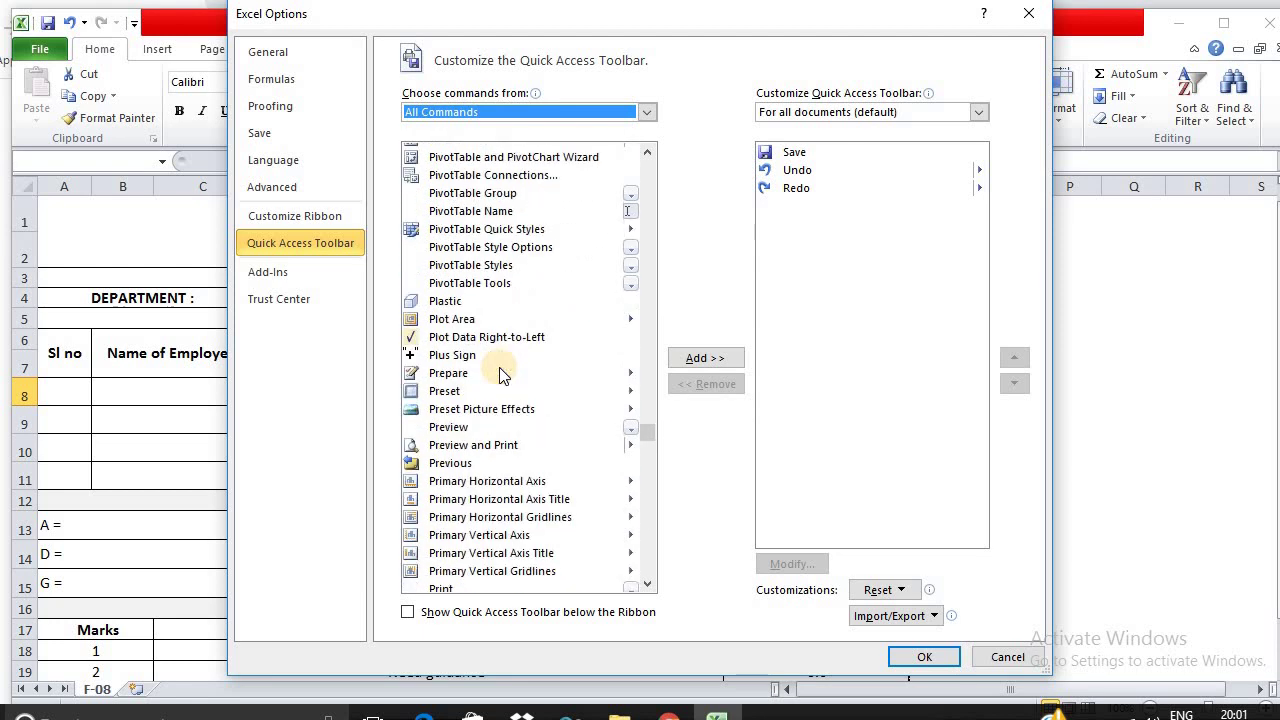
{"action": "scroll", "coordinate": [500, 368], "scroll_direction": "down", "scroll_amount": 4}
{"action": "scroll", "coordinate": [500, 368], "scroll_direction": "down", "scroll_amount": 2}
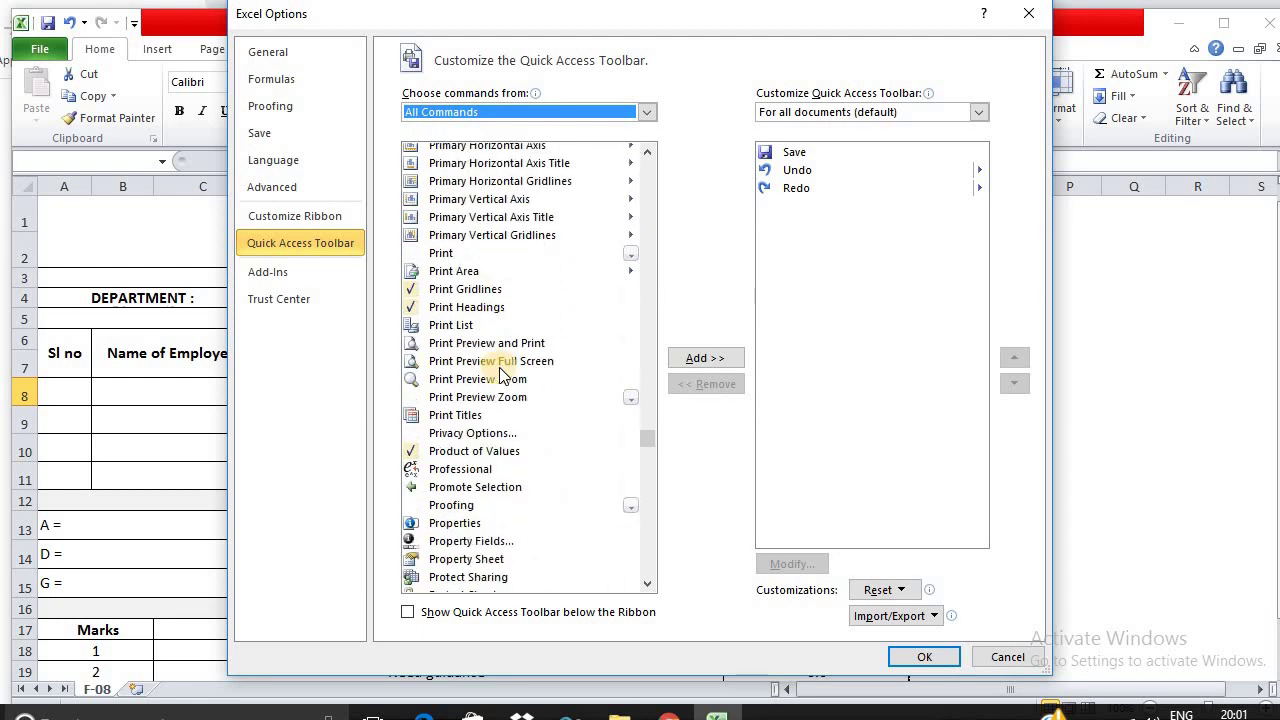
{"action": "scroll", "coordinate": [499, 367], "scroll_direction": "down", "scroll_amount": 3}
{"action": "scroll", "coordinate": [499, 367], "scroll_direction": "down", "scroll_amount": 4}
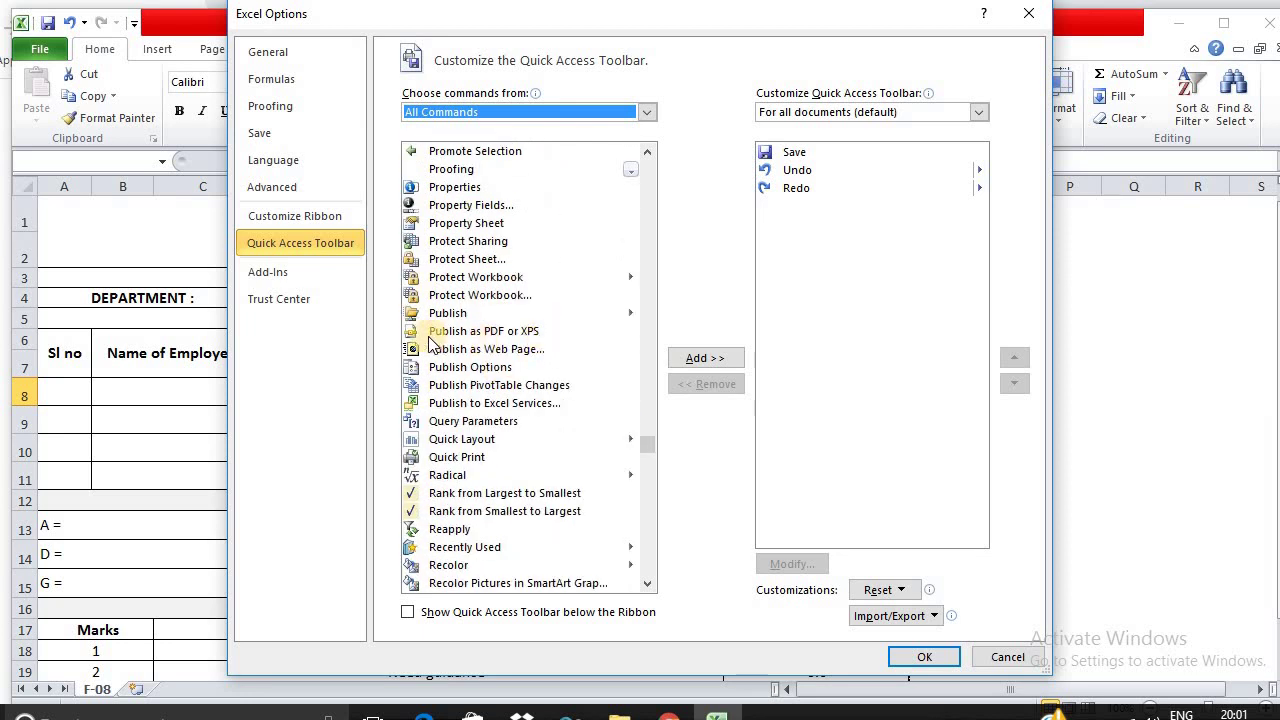
{"action": "left_click", "coordinate": [521, 335]}
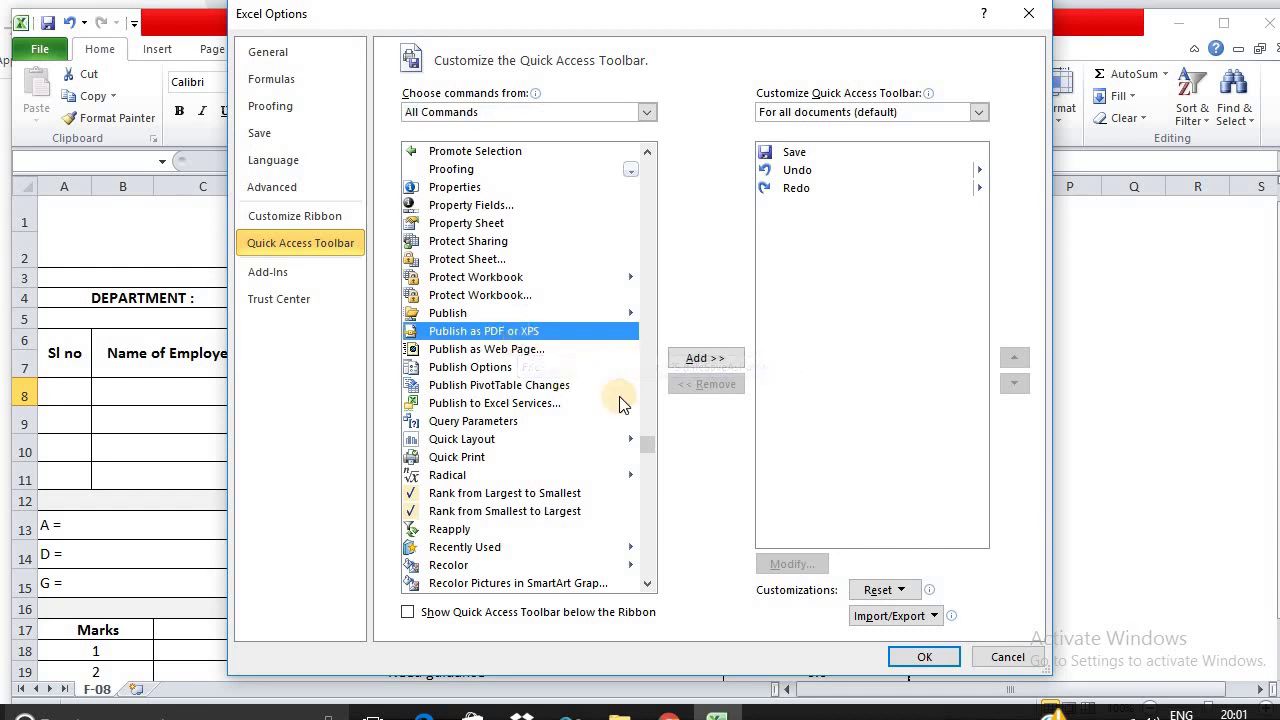
{"action": "left_click", "coordinate": [695, 362]}
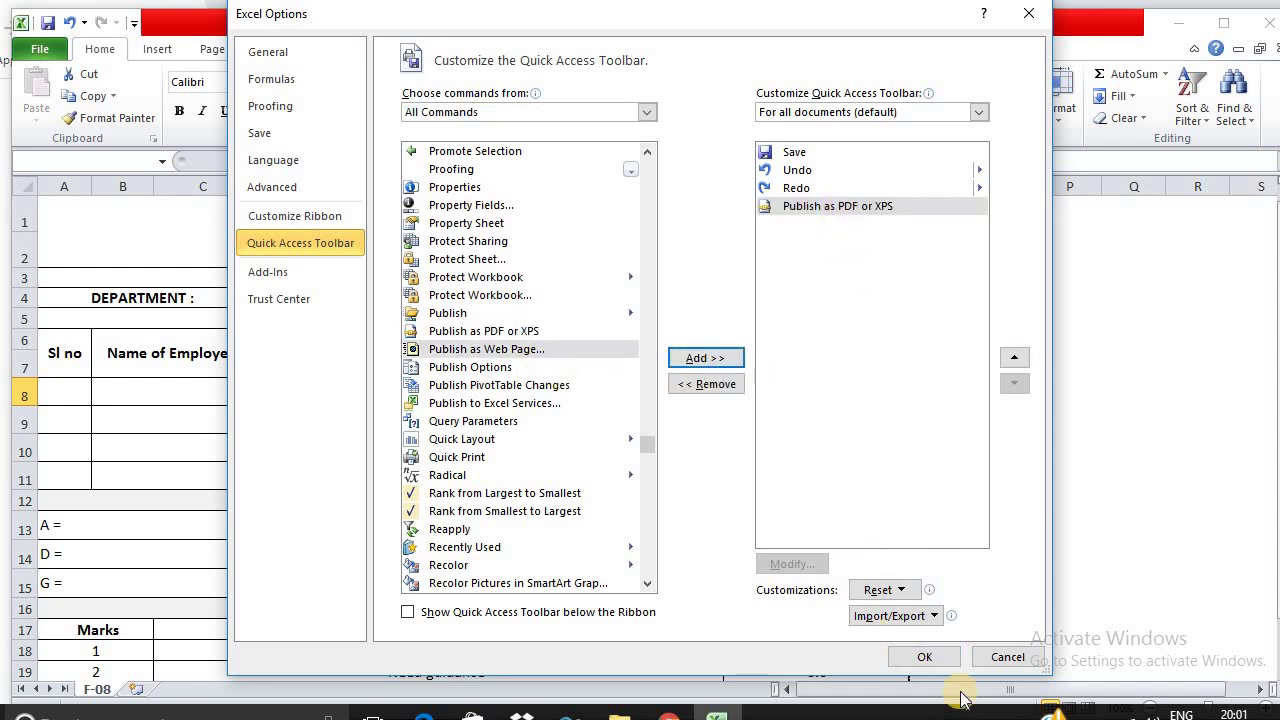
{"action": "left_click", "coordinate": [926, 657]}
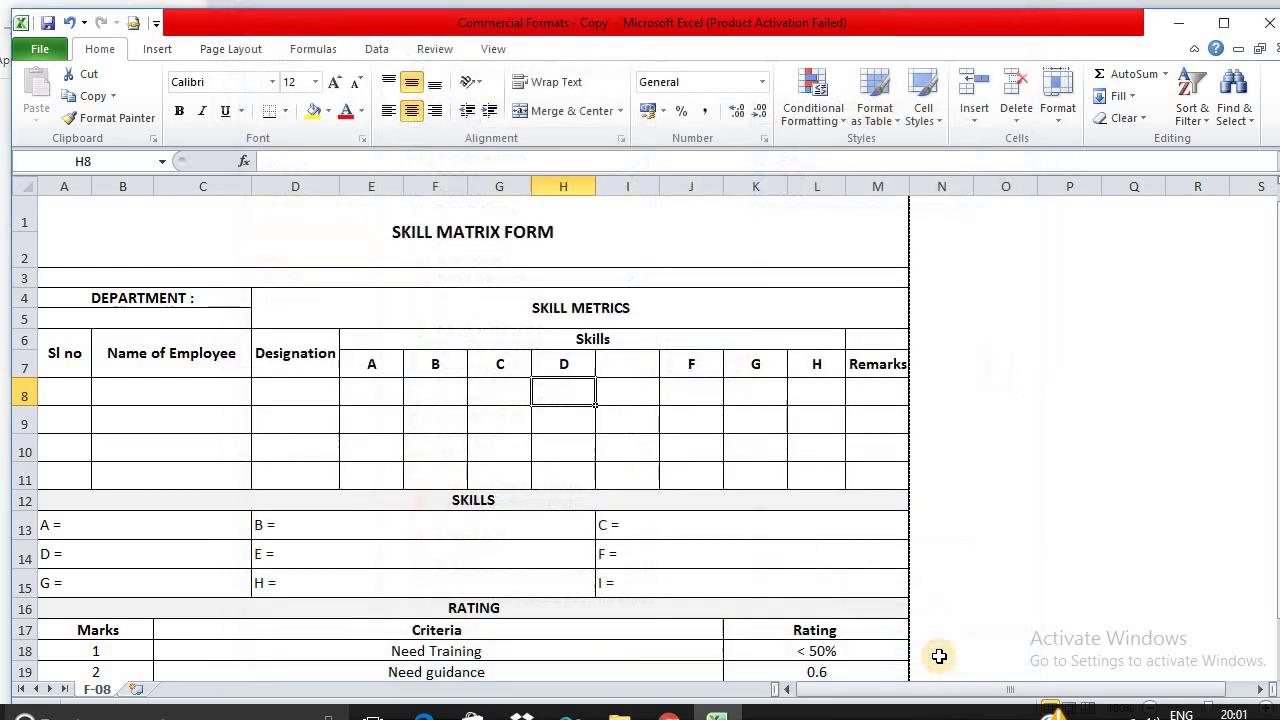
{"action": "left_click", "coordinate": [565, 446]}
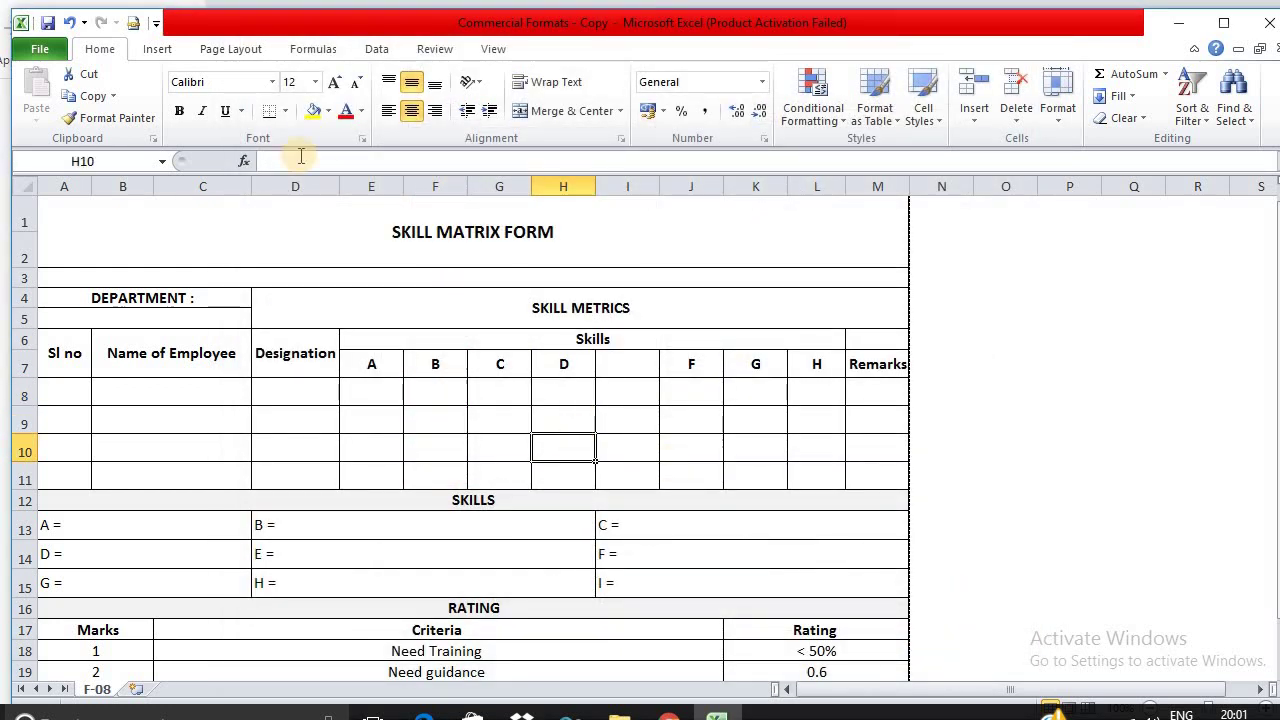
{"action": "left_click", "coordinate": [128, 25]}
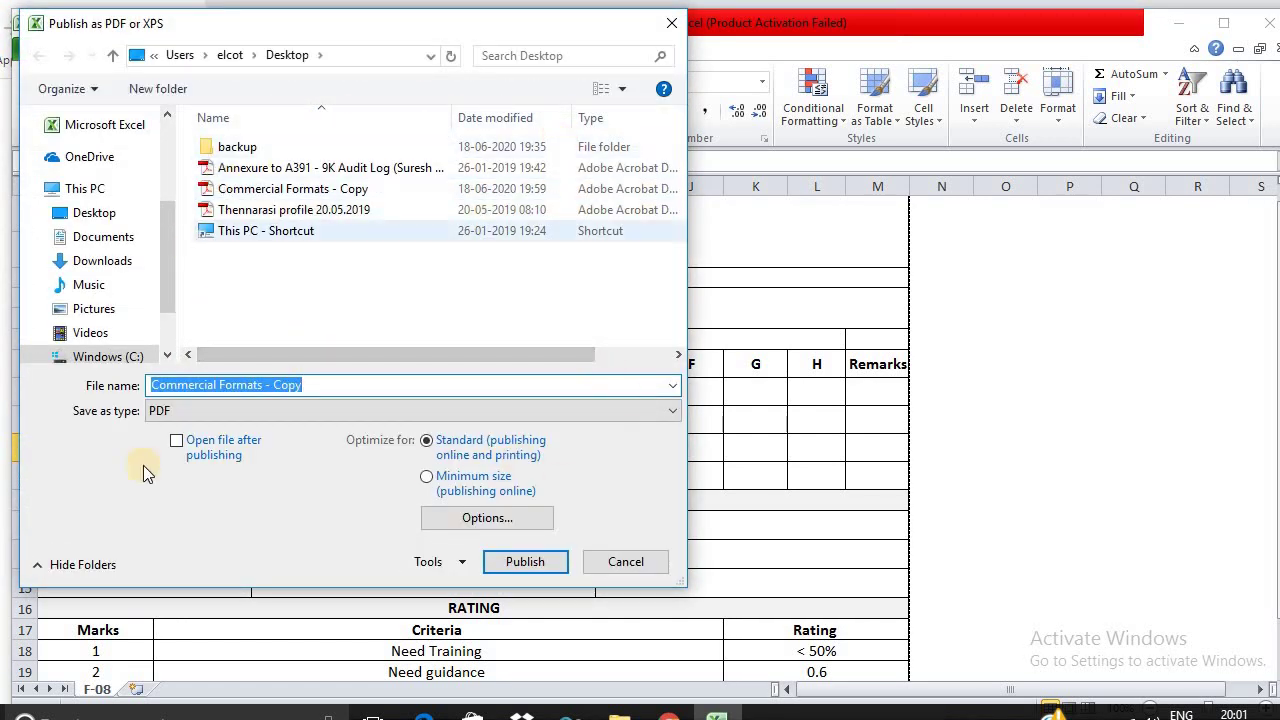
{"action": "left_click", "coordinate": [640, 563]}
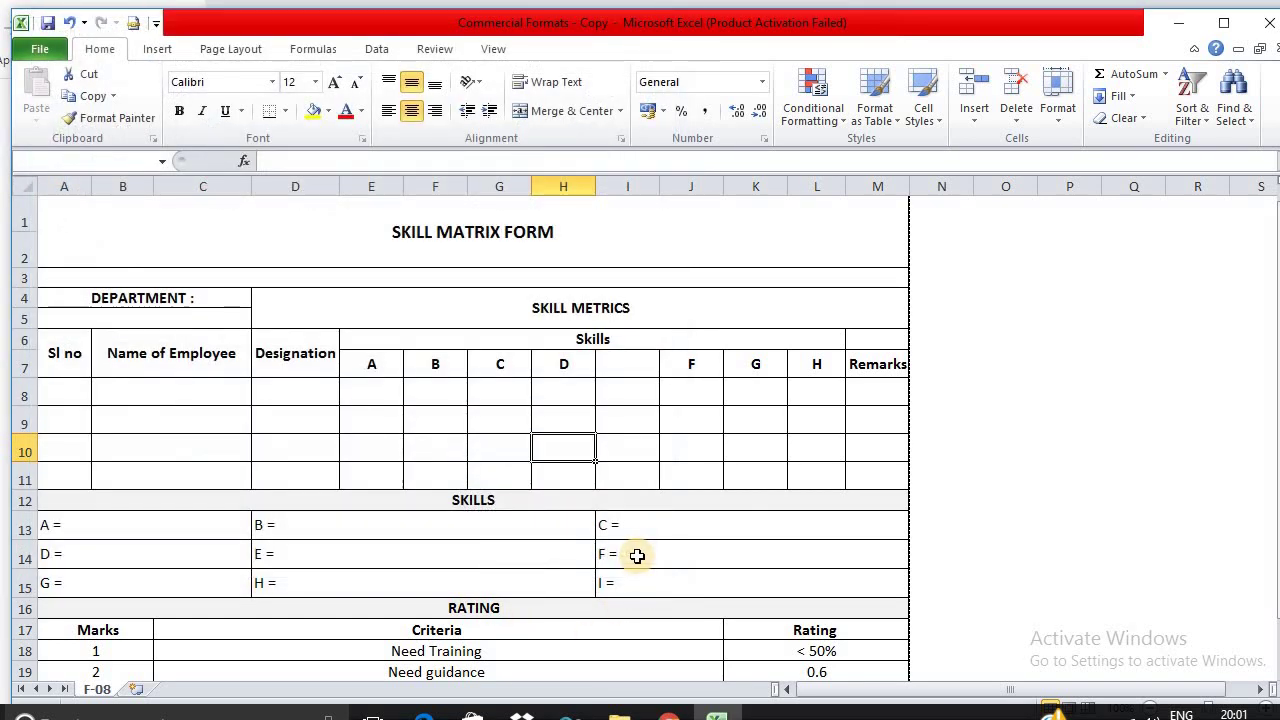
{"action": "left_click", "coordinate": [637, 556]}
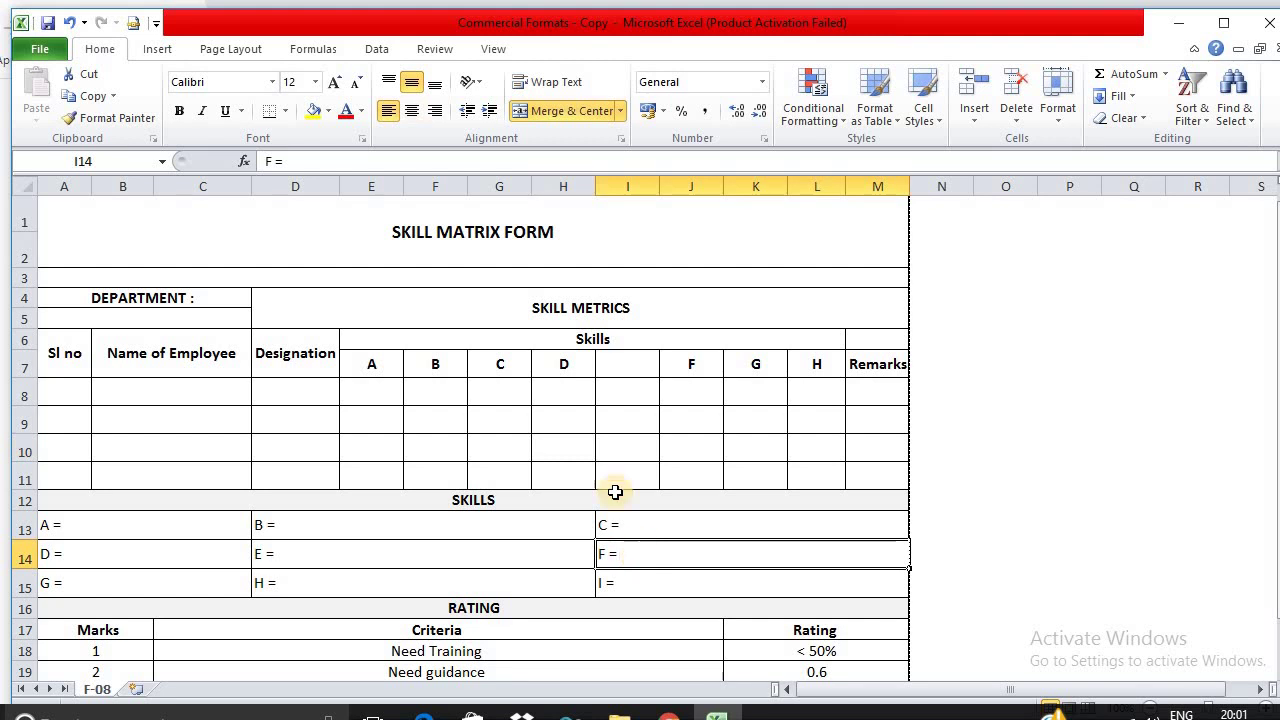
{"action": "left_click", "coordinate": [585, 455]}
{"action": "scroll", "coordinate": [330, 483], "scroll_direction": "down", "scroll_amount": 4}
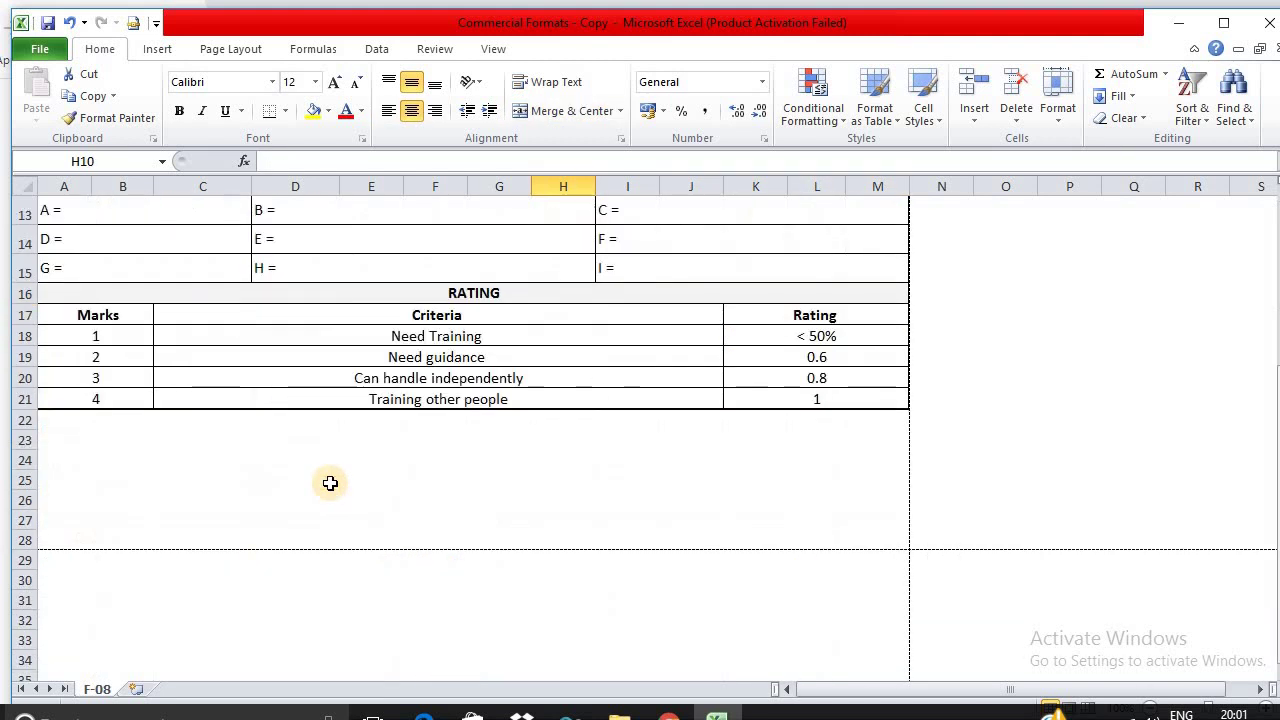
{"action": "scroll", "coordinate": [330, 483], "scroll_direction": "up", "scroll_amount": 4}
{"action": "left_click", "coordinate": [645, 414]}
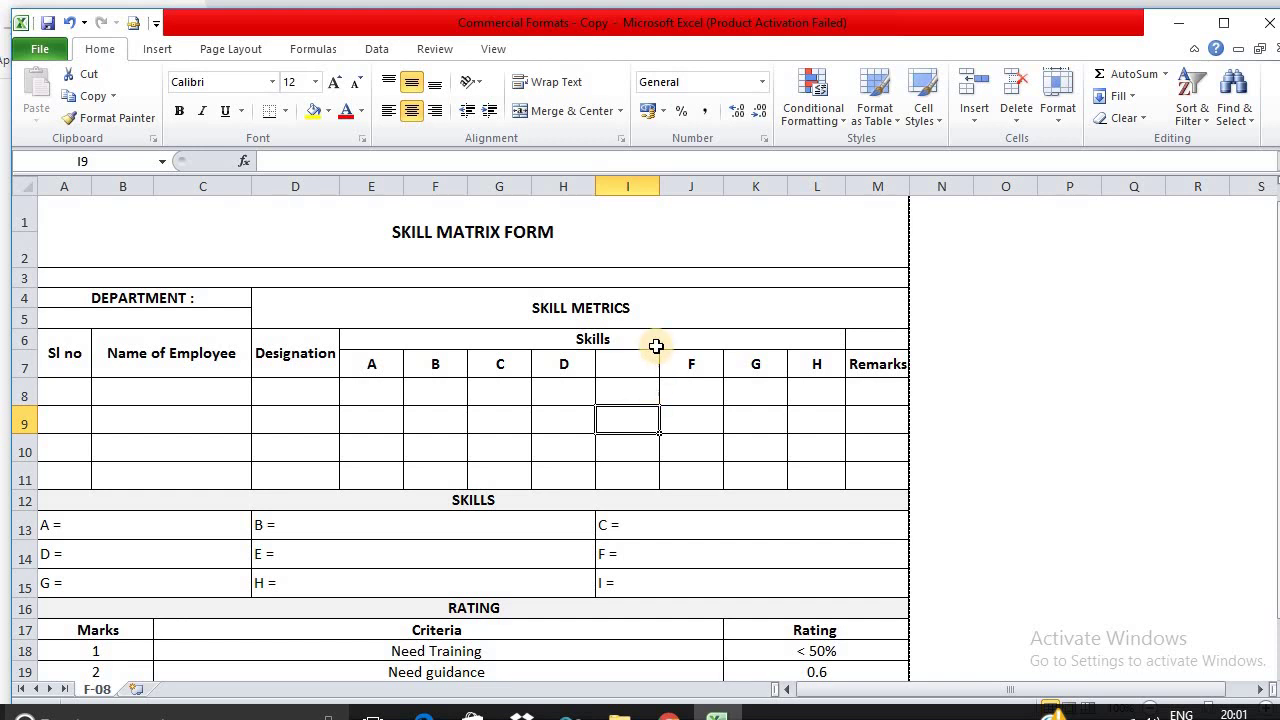
{"action": "left_click", "coordinate": [508, 318]}
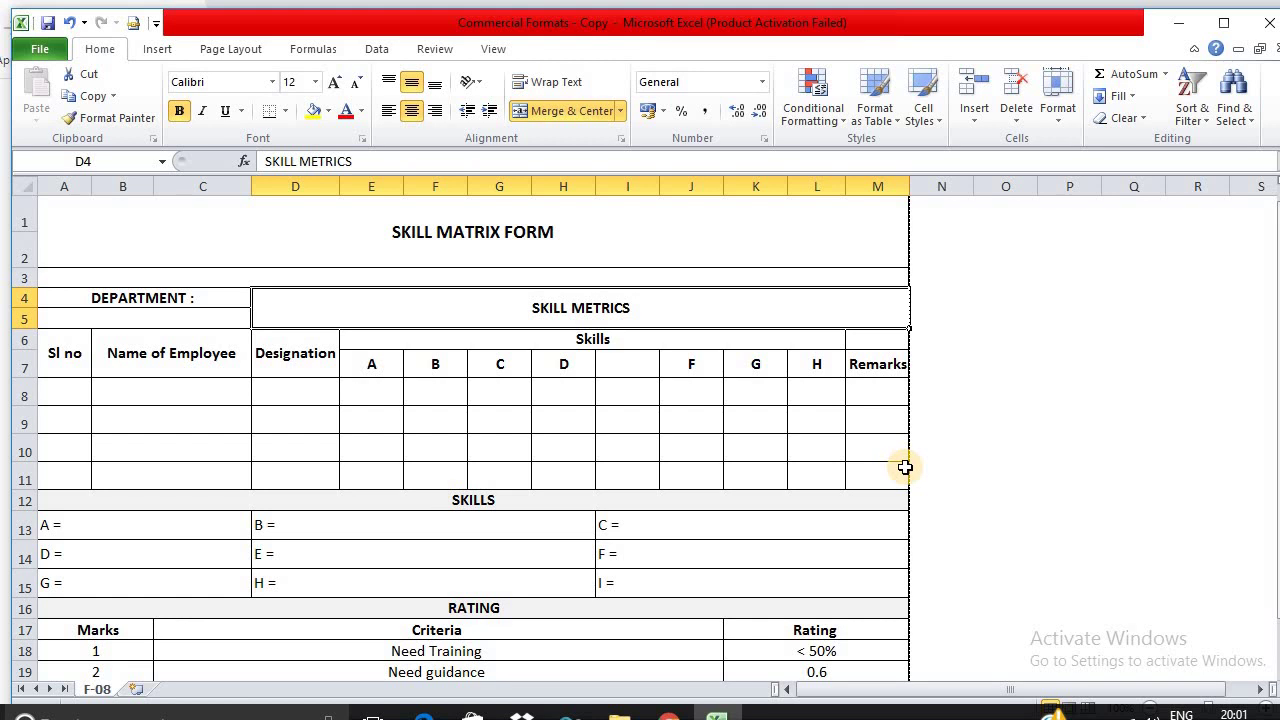
{"action": "left_click", "coordinate": [732, 530]}
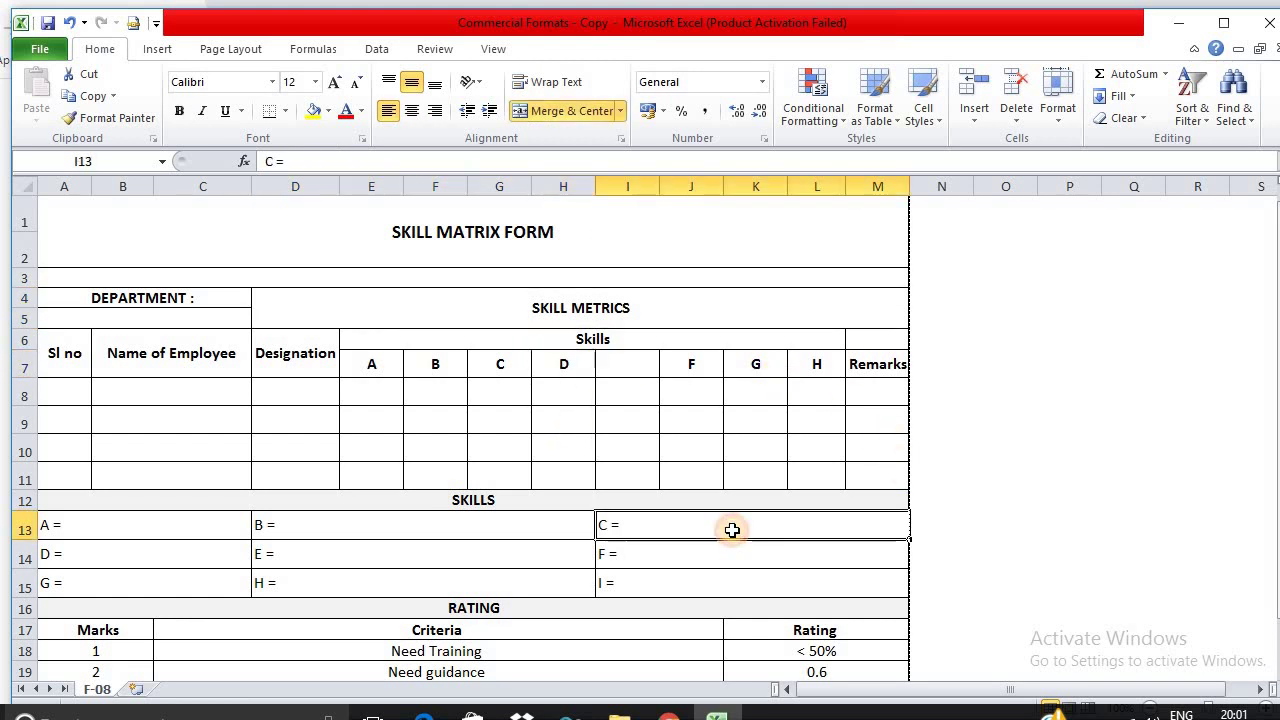
{"action": "left_click", "coordinate": [800, 461]}
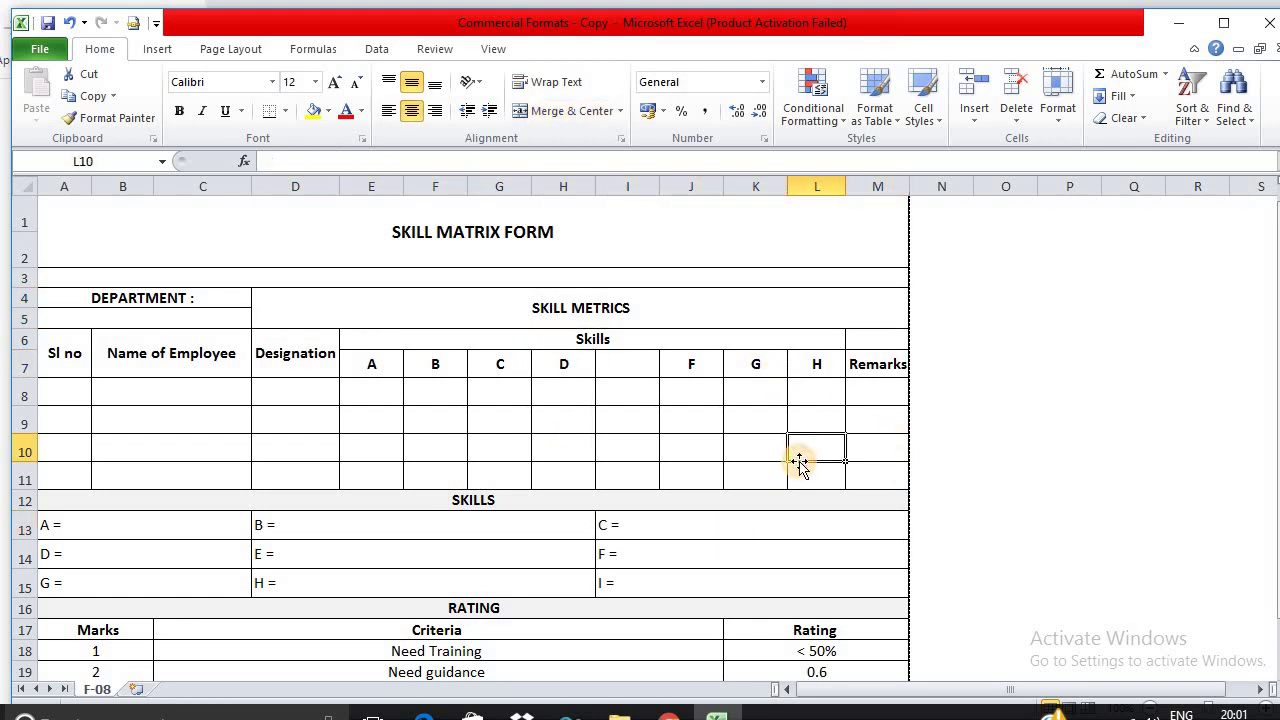